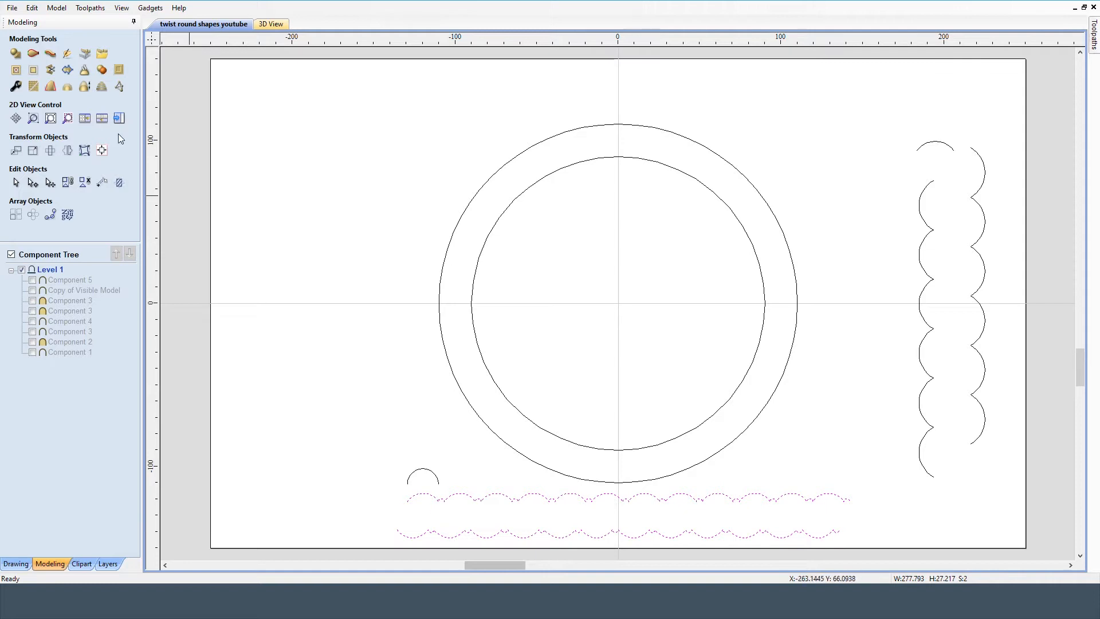
- Try a Two Rail Sweep using the two horizontal scalloped lines as drive rails and the small arc above them as cross section, then clear the rails
click(33, 53)
click(99, 82)
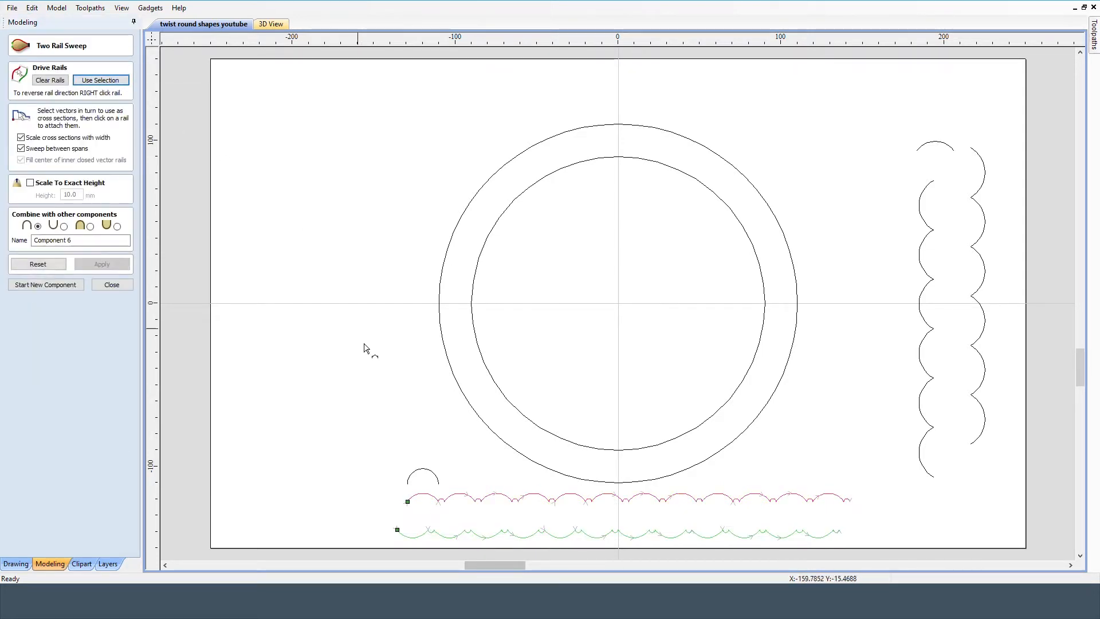
click(425, 470)
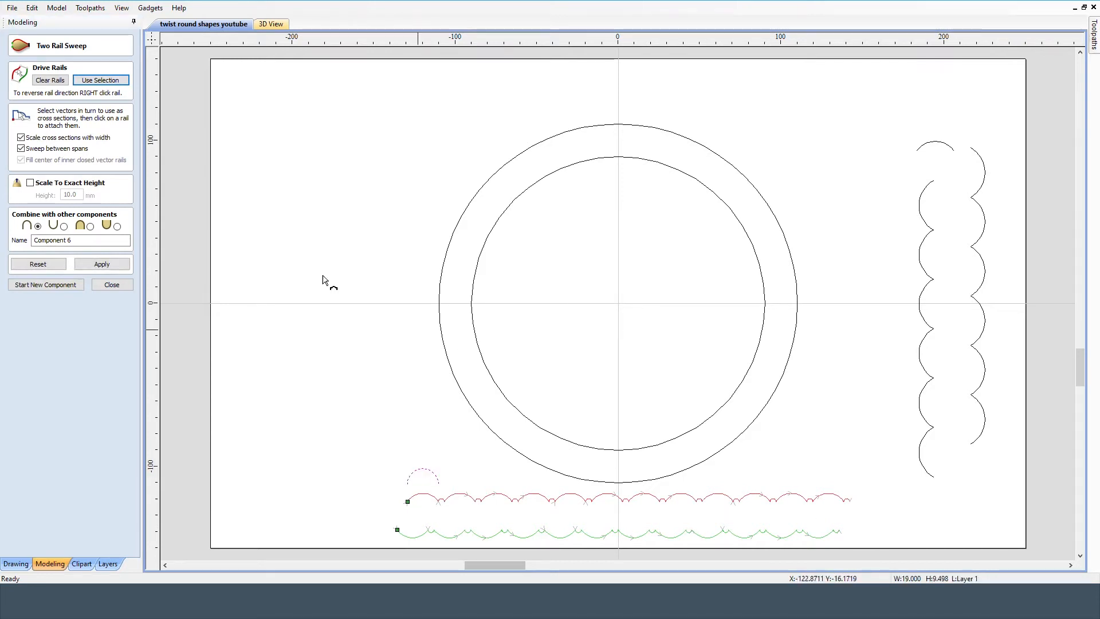
click(52, 82)
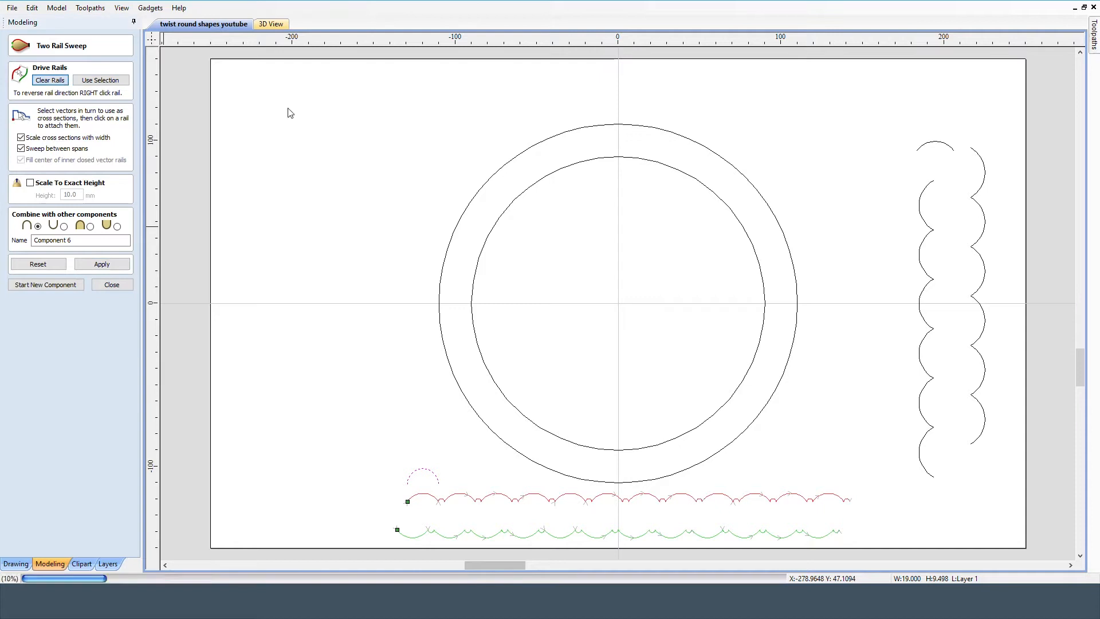
- Try a Two Rail Sweep with the two vertical scalloped lines as rails and the arc above them as cross section, then close the tool
click(924, 272)
shift+click(977, 246)
click(100, 79)
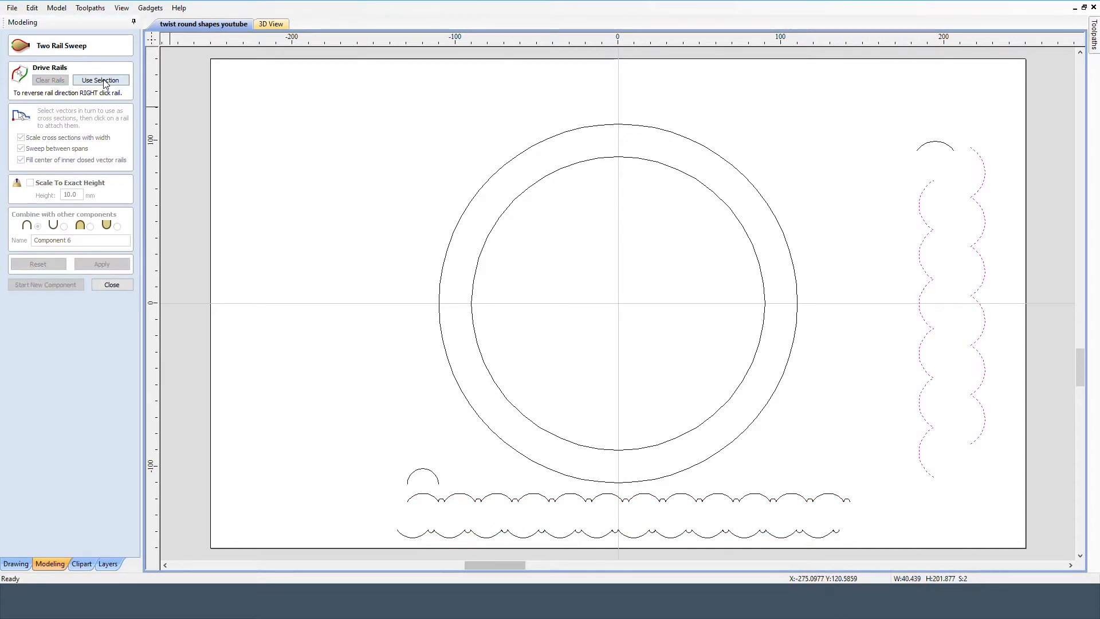
click(937, 143)
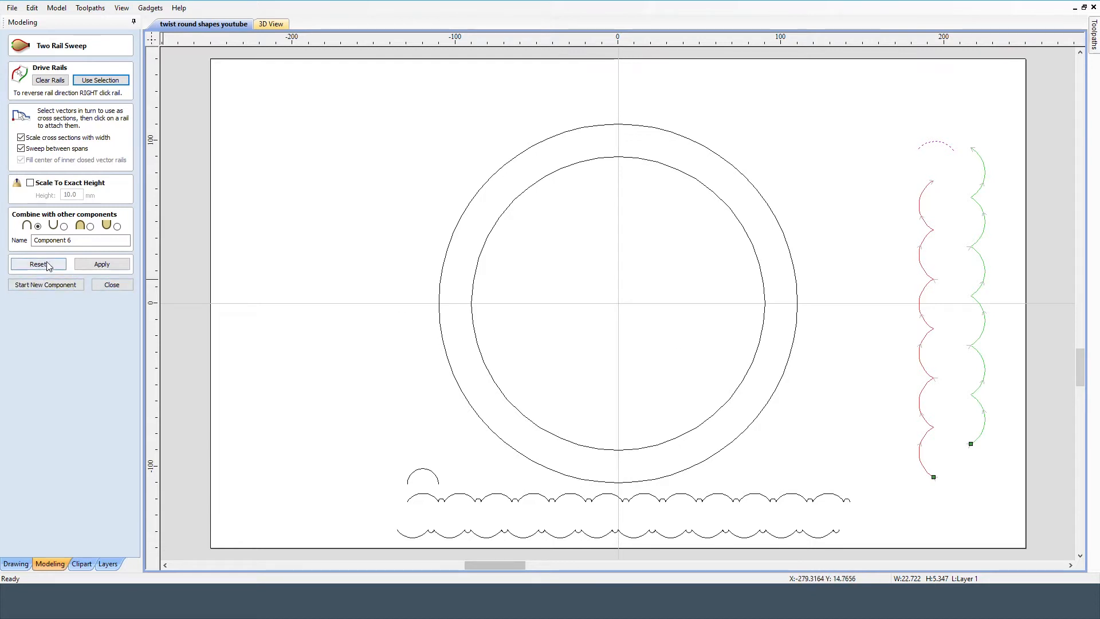
click(118, 285)
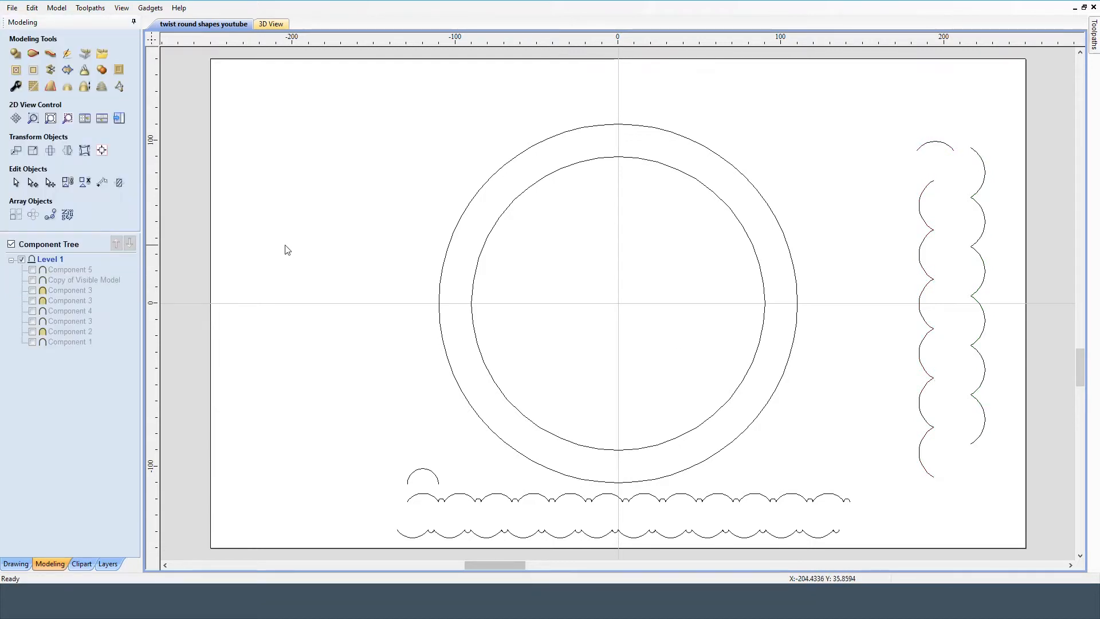
- Make Component 1 visible, inspect it in the 3D view and return to the 2D drawing
click(33, 341)
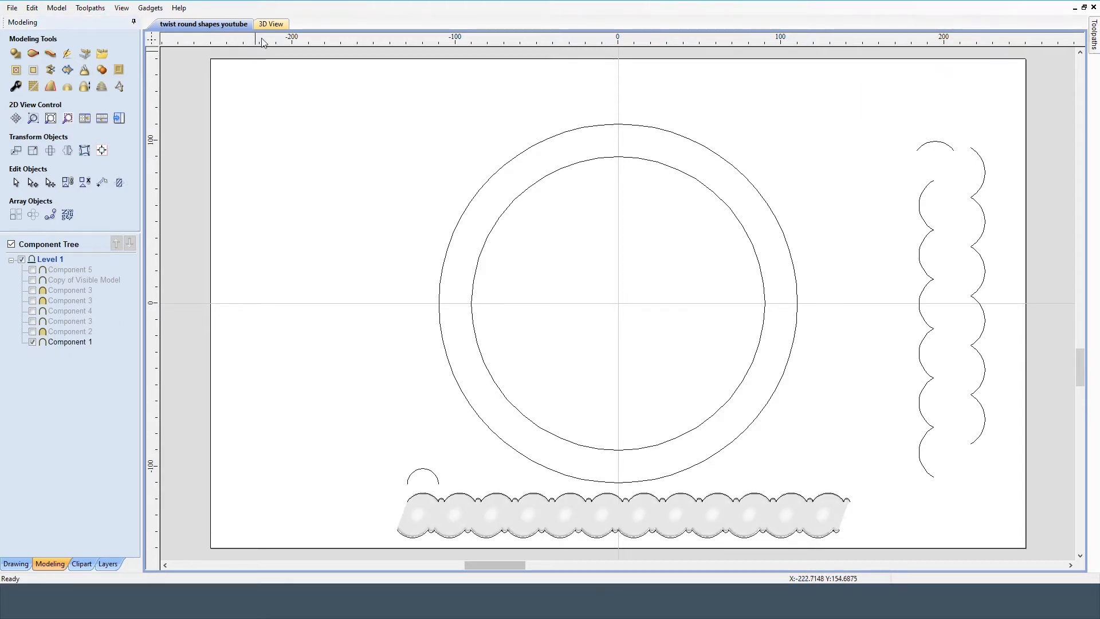
click(271, 23)
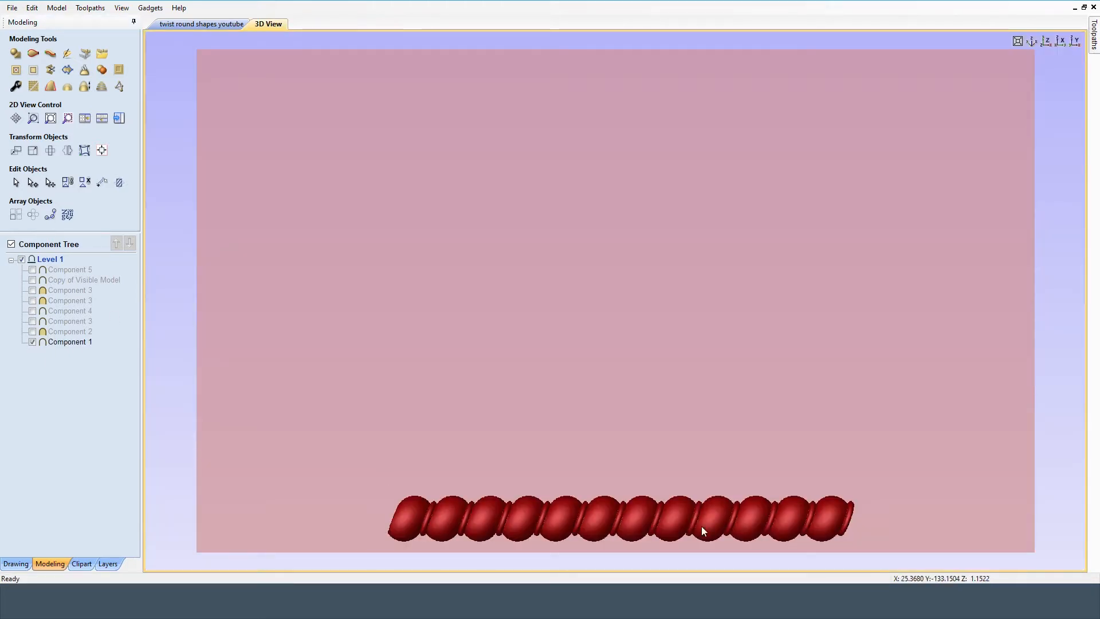
click(183, 26)
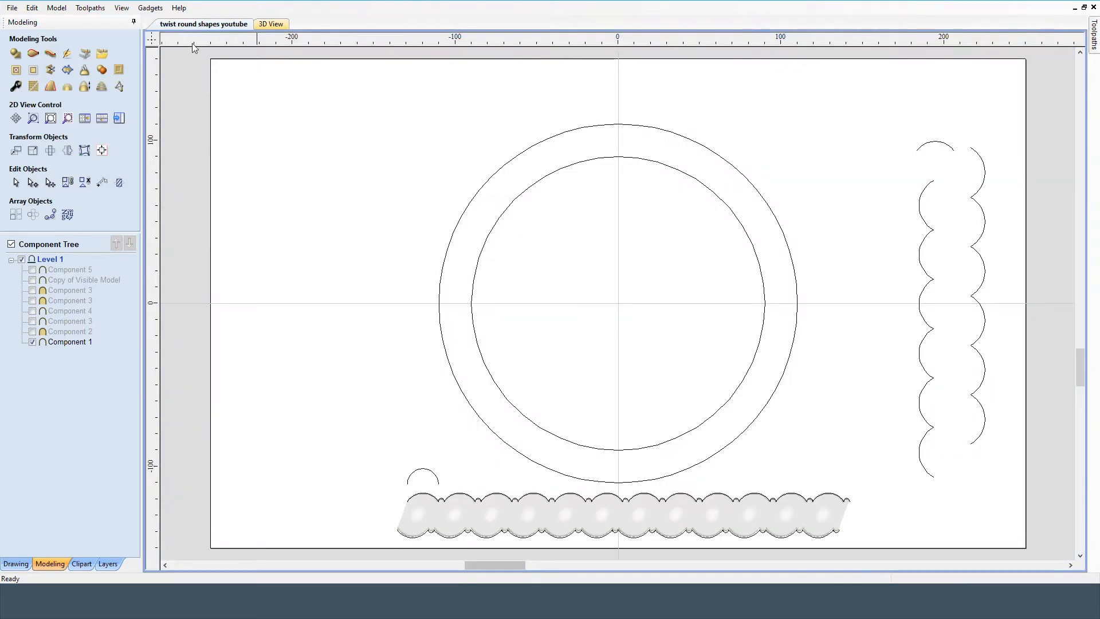
- Extrude and weave Component 1 along the outer circle, stretched to the drive rail length
click(449, 246)
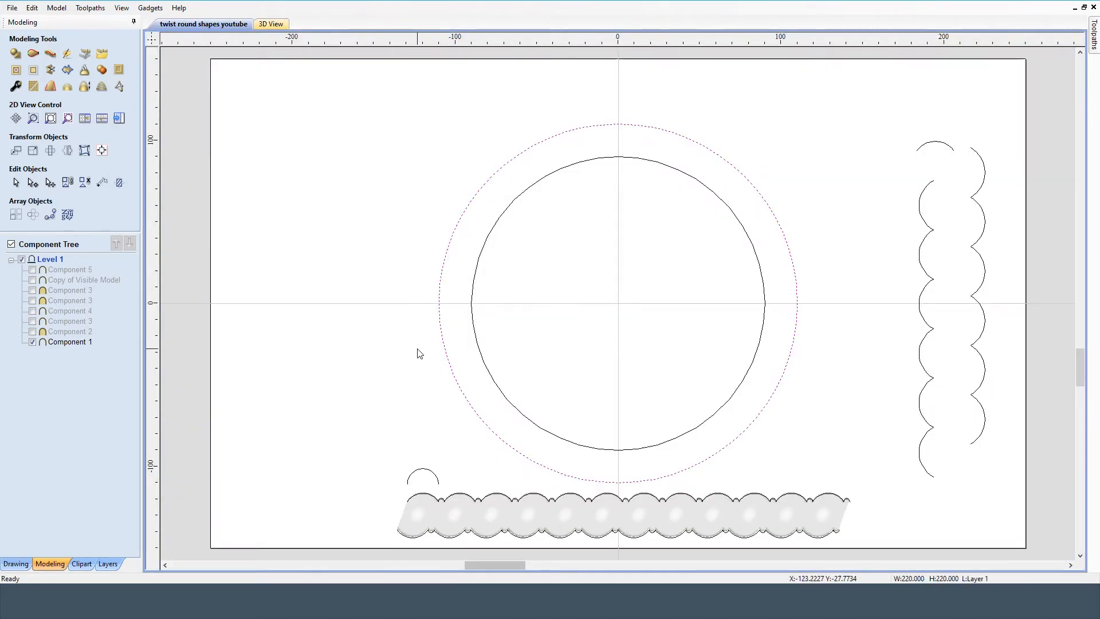
click(47, 54)
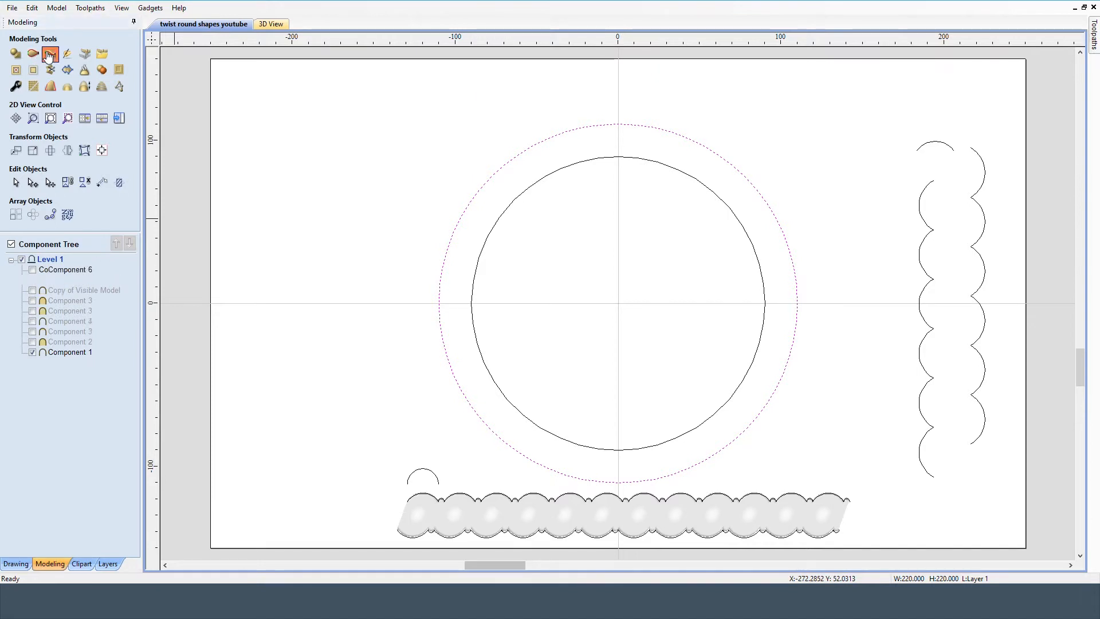
click(102, 81)
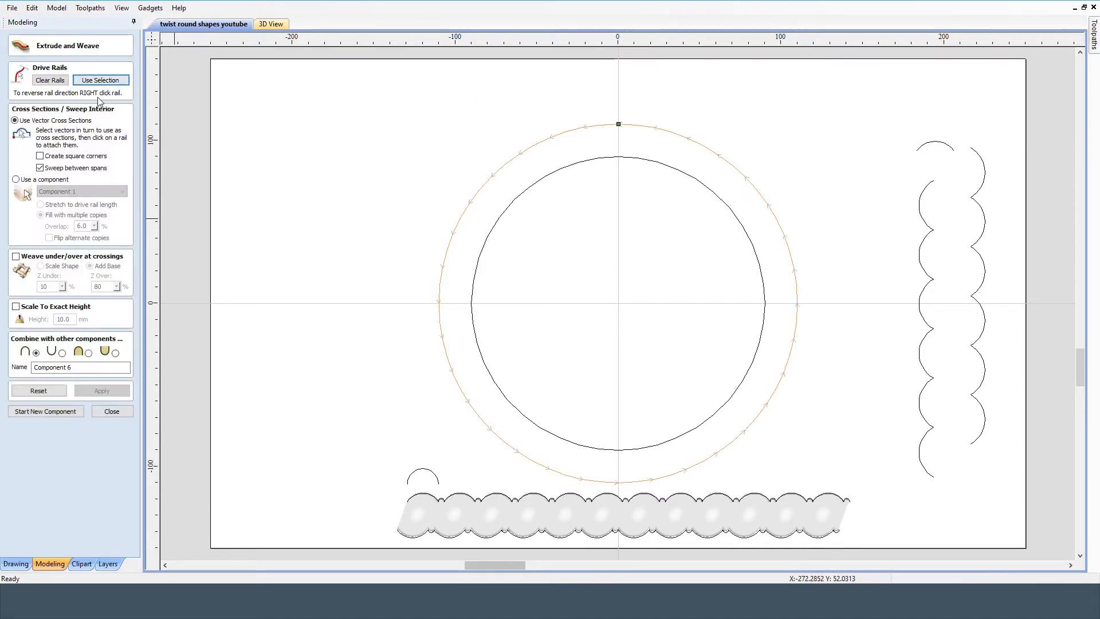
click(16, 180)
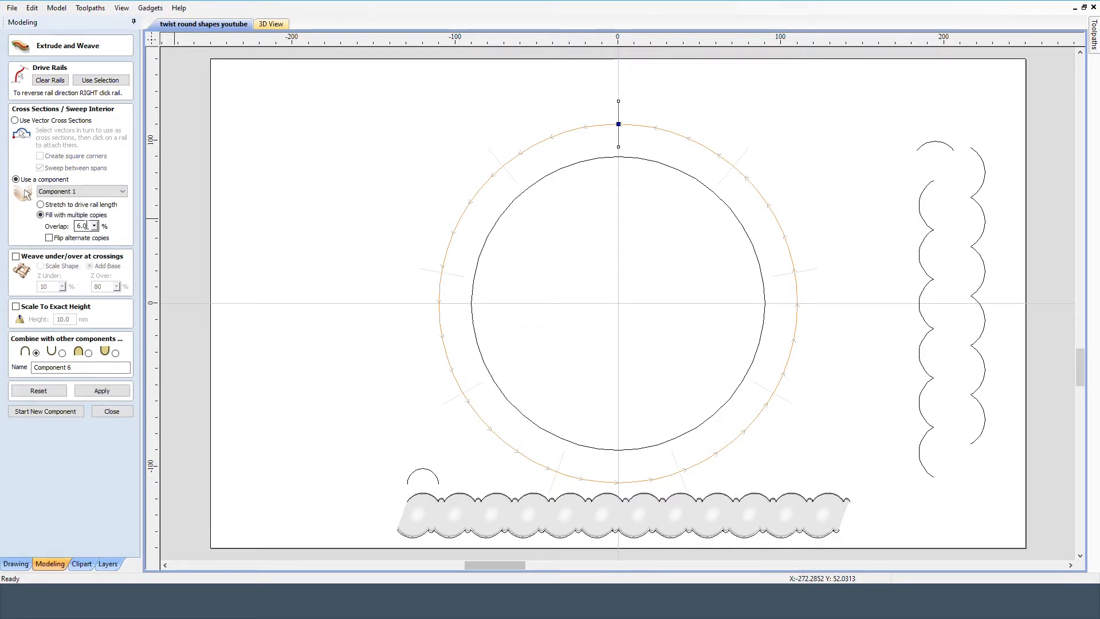
click(60, 205)
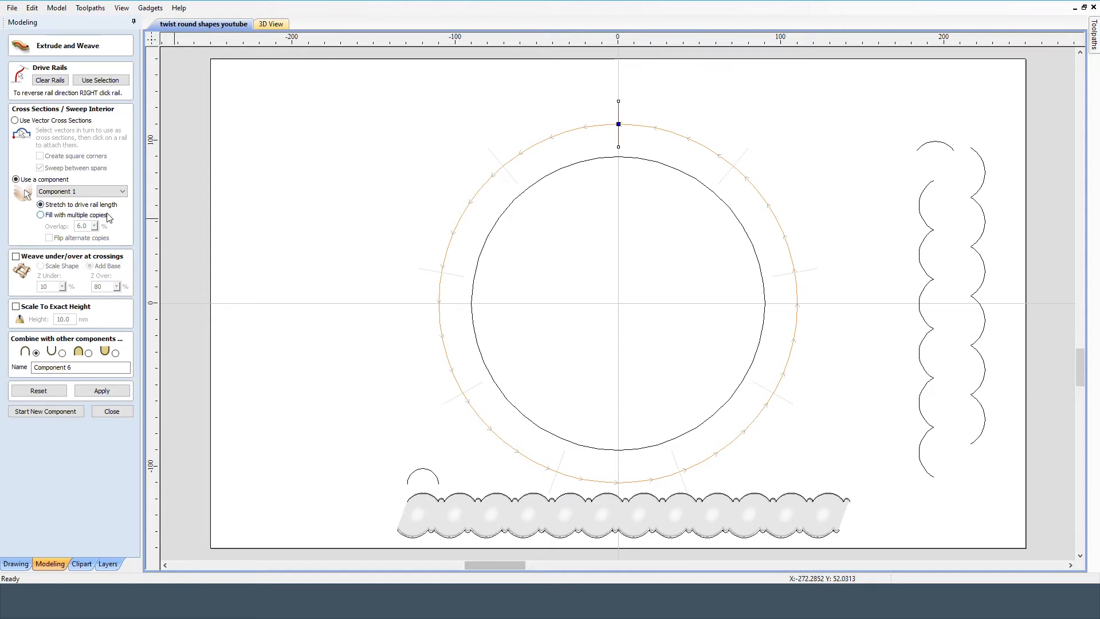
click(102, 391)
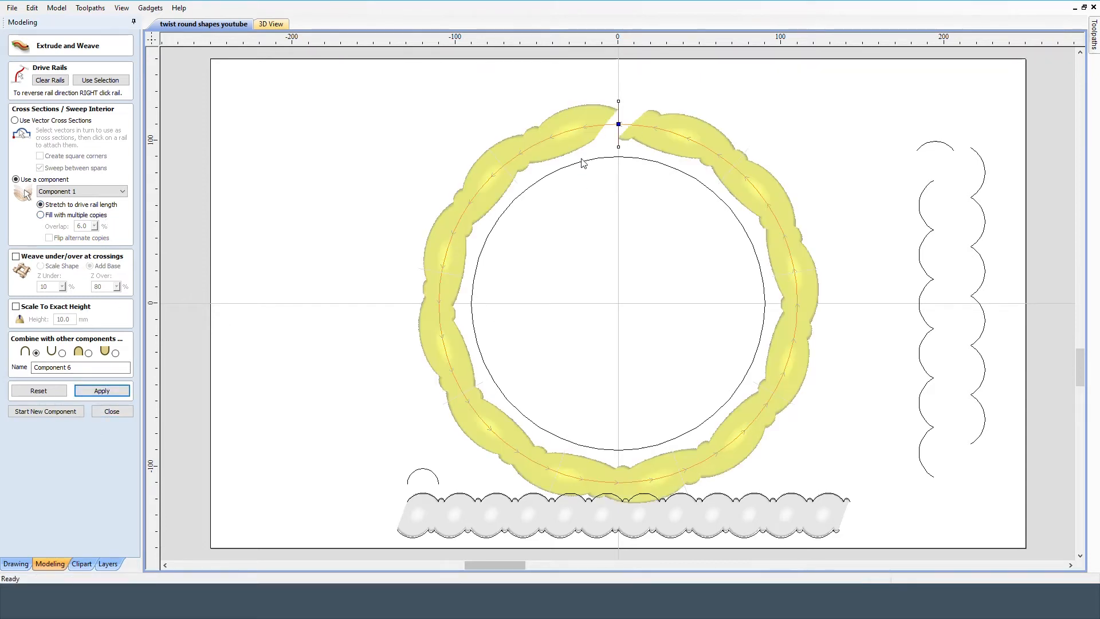
- Fill the outer circle with multiple copies of Component 1 at 6.0 % overlap and inspect the ring in the 3D view
click(41, 215)
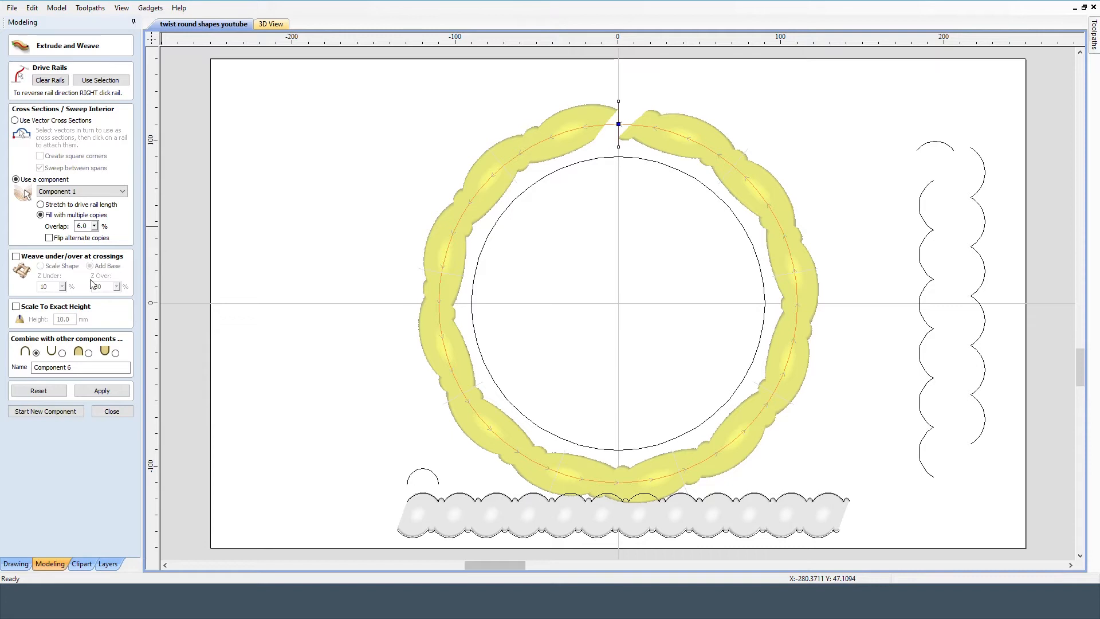
click(101, 392)
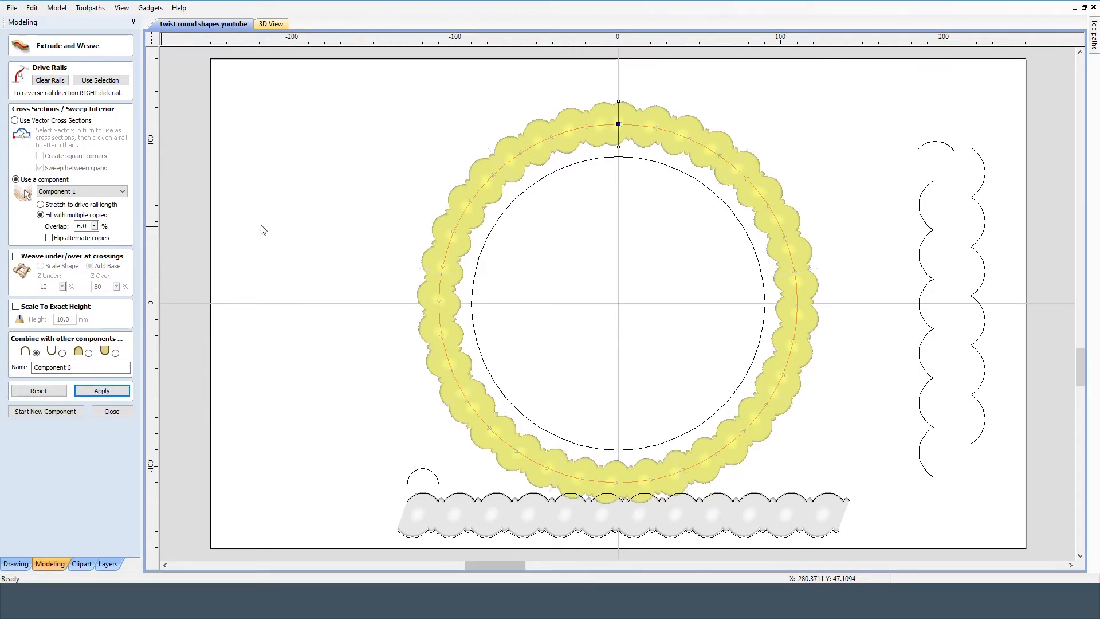
click(271, 25)
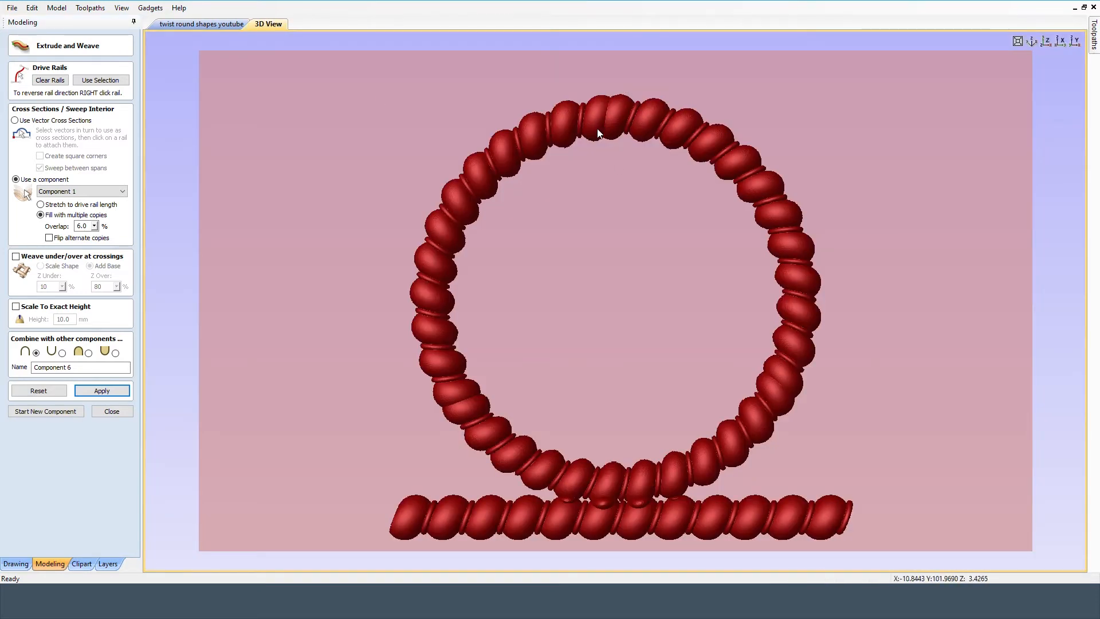
- Try another overlap for the copies around the ring, then set it to 3 % and reapply
double_click(82, 226)
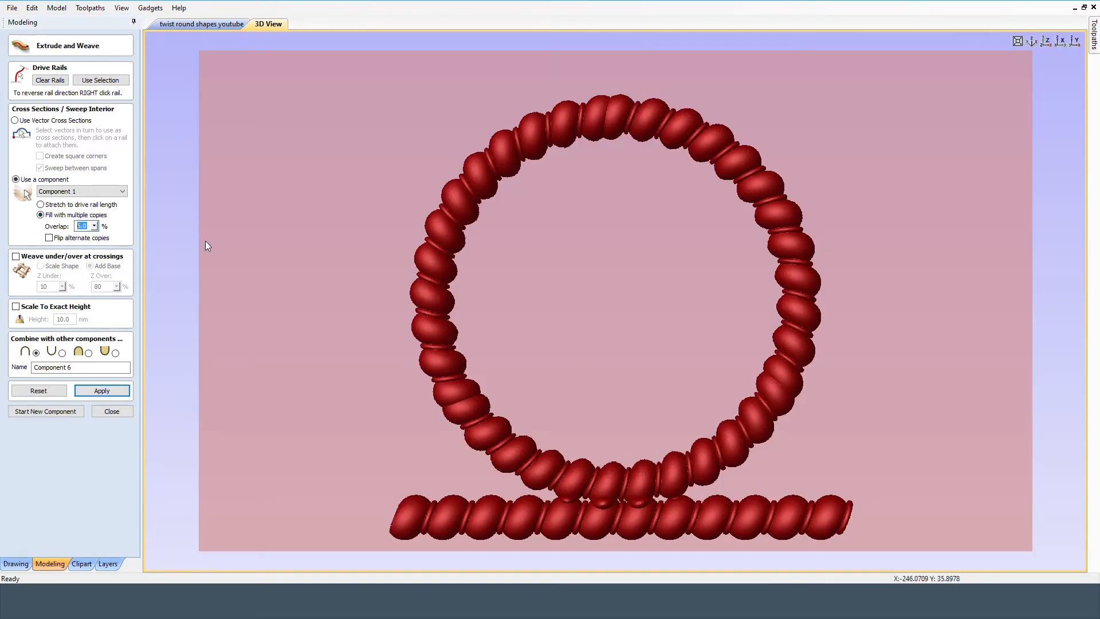
click(115, 390)
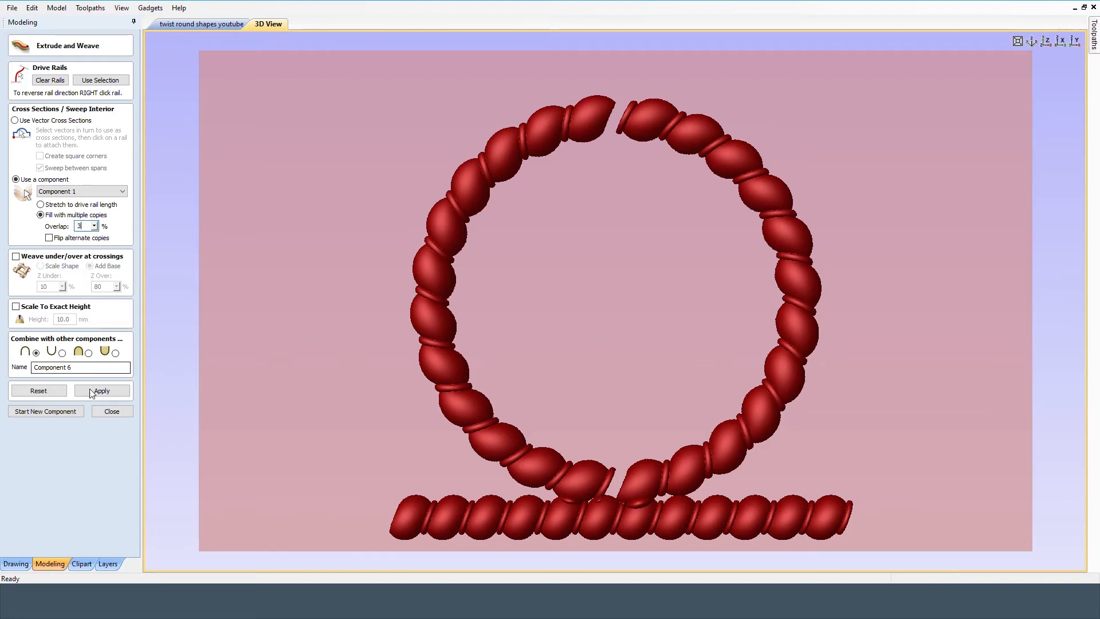
click(107, 395)
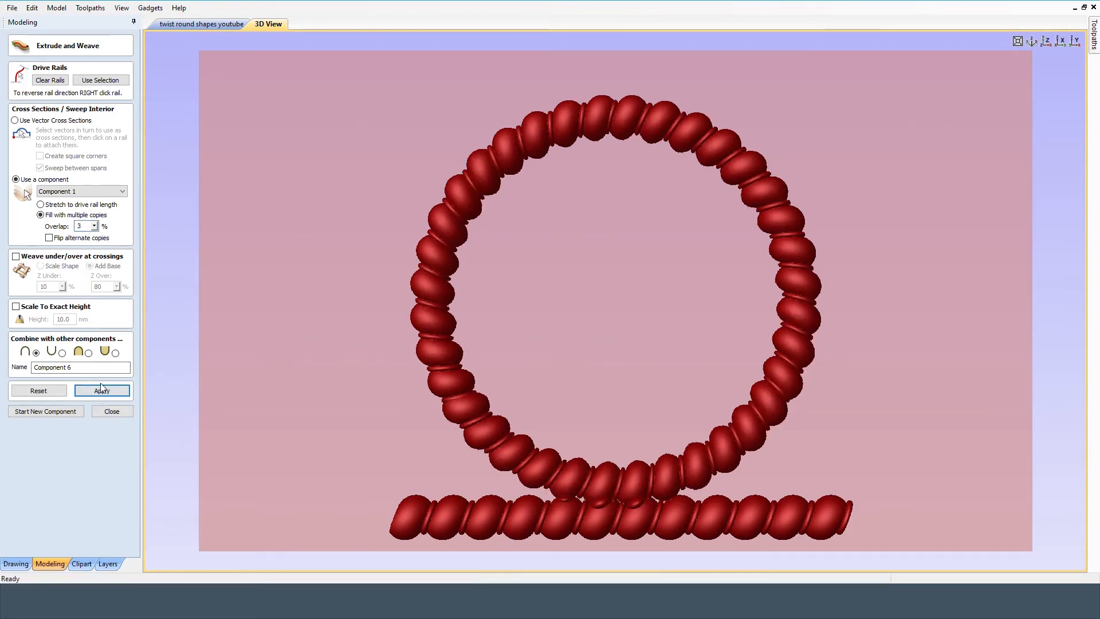
- Switch the new component's combine mode to Merge, then reset the extrusion and close Extrude and Weave
click(89, 353)
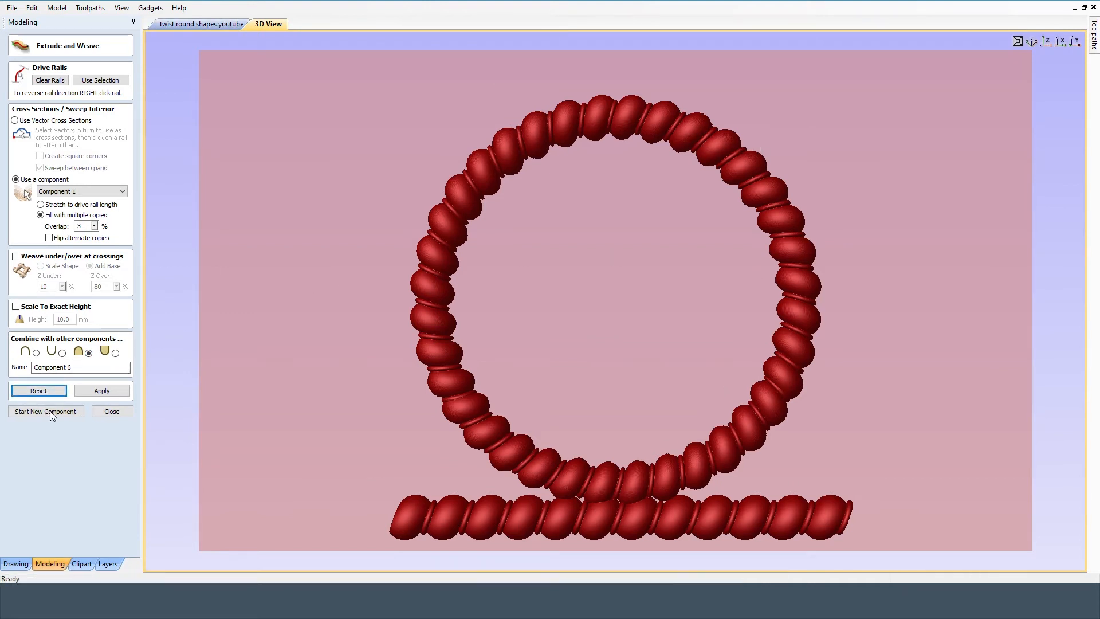
click(43, 393)
click(113, 410)
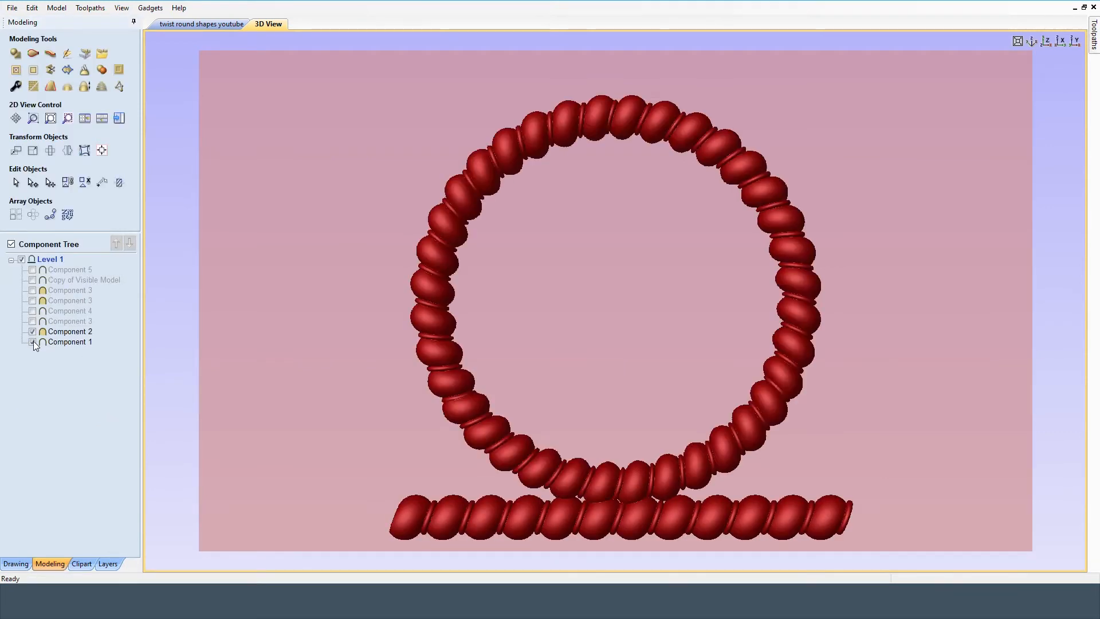
- Hide Component 1 and Component 2, and show the Component 3 listed directly above Component 2
click(33, 342)
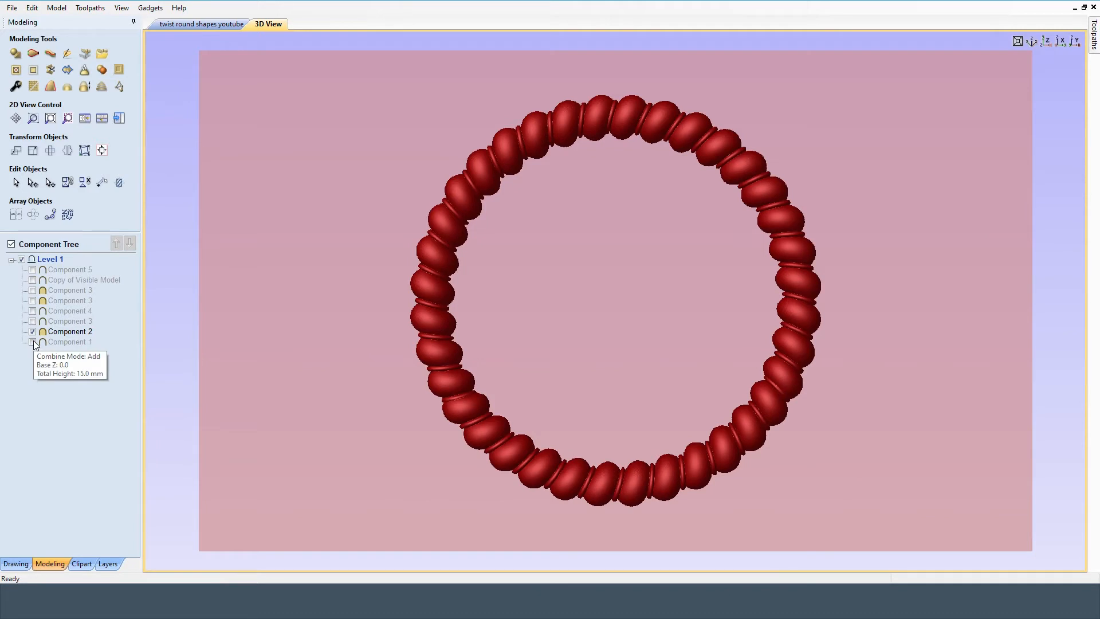
click(33, 331)
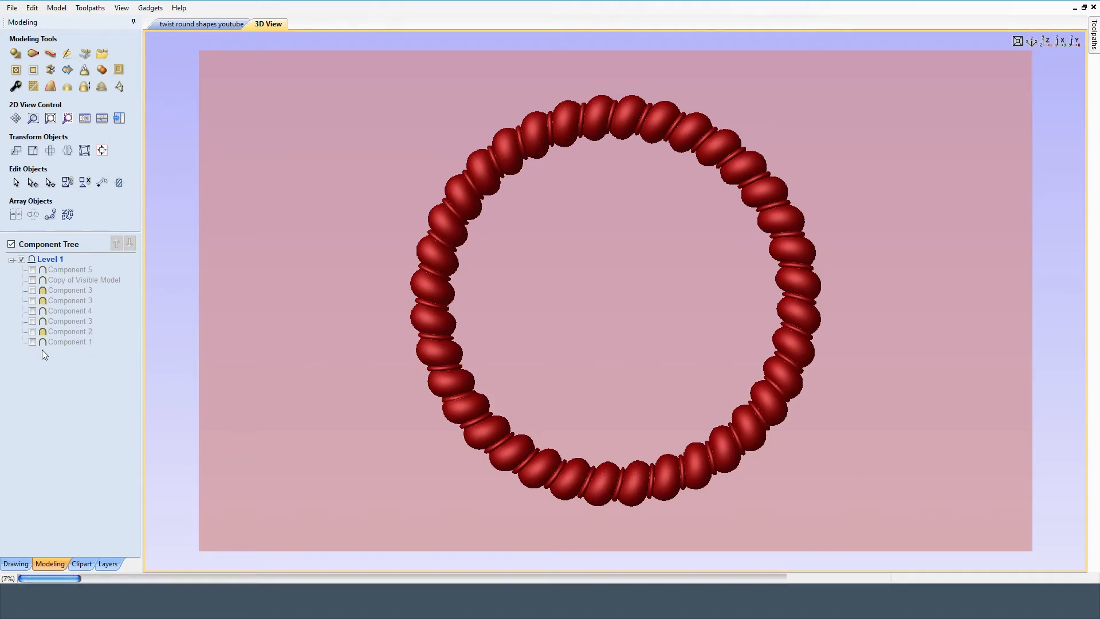
click(33, 321)
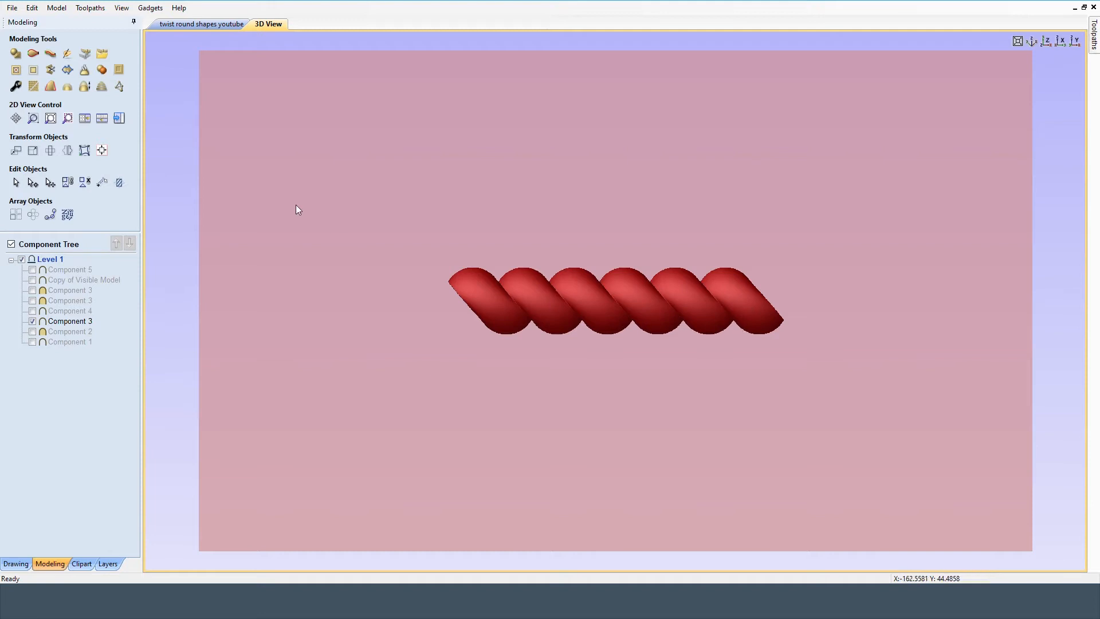
click(68, 55)
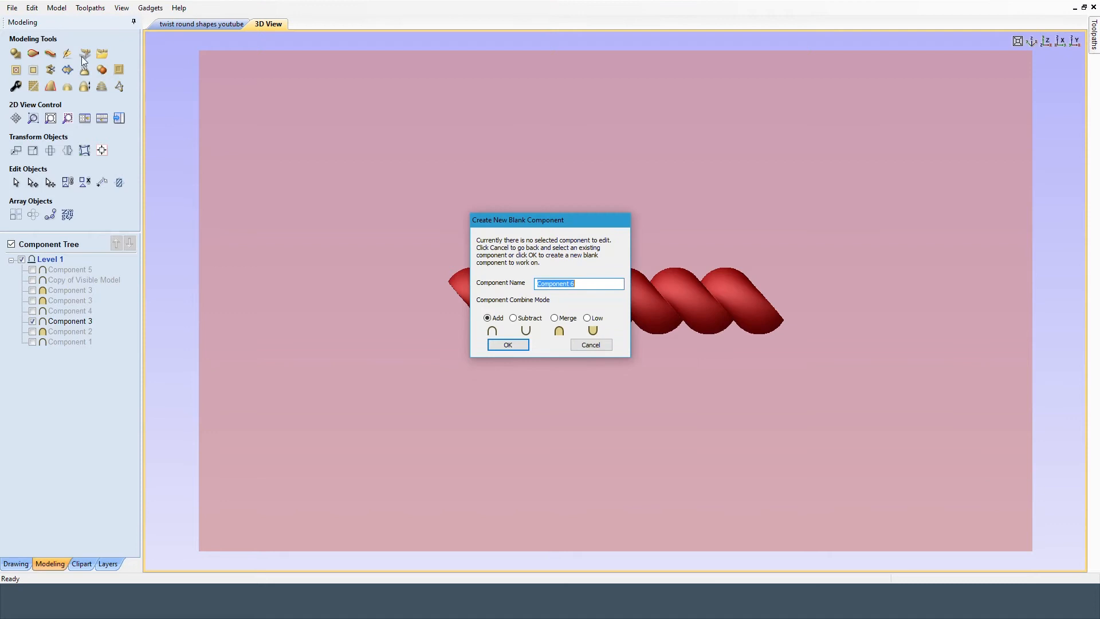
click(591, 345)
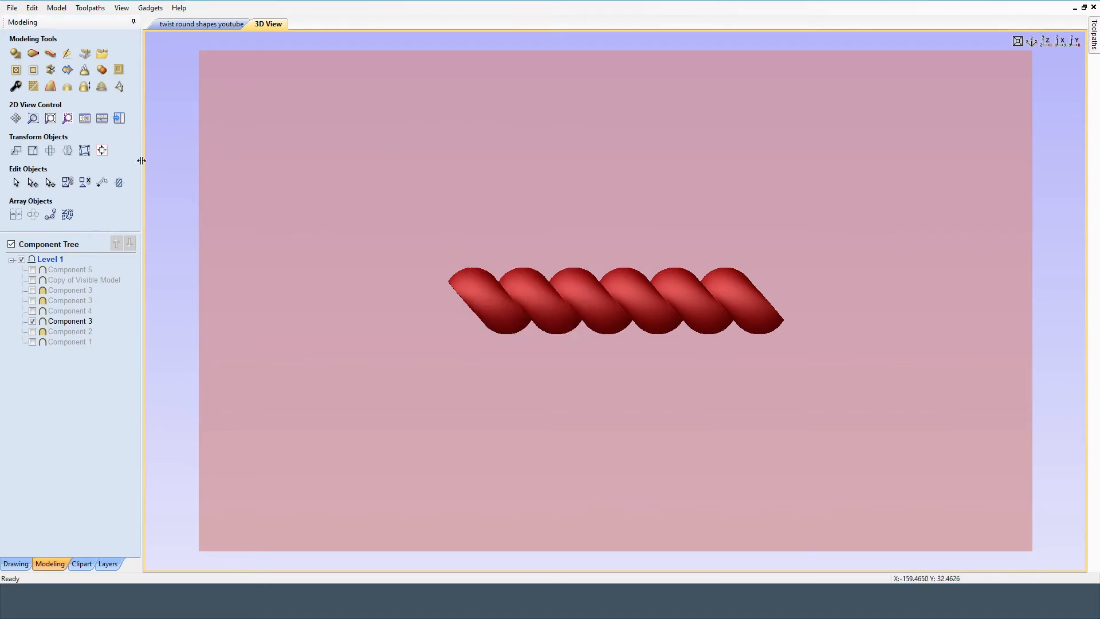
- Start Extrude and Weave and assign the outer circle in the 2D drawing as the drive rail
click(51, 54)
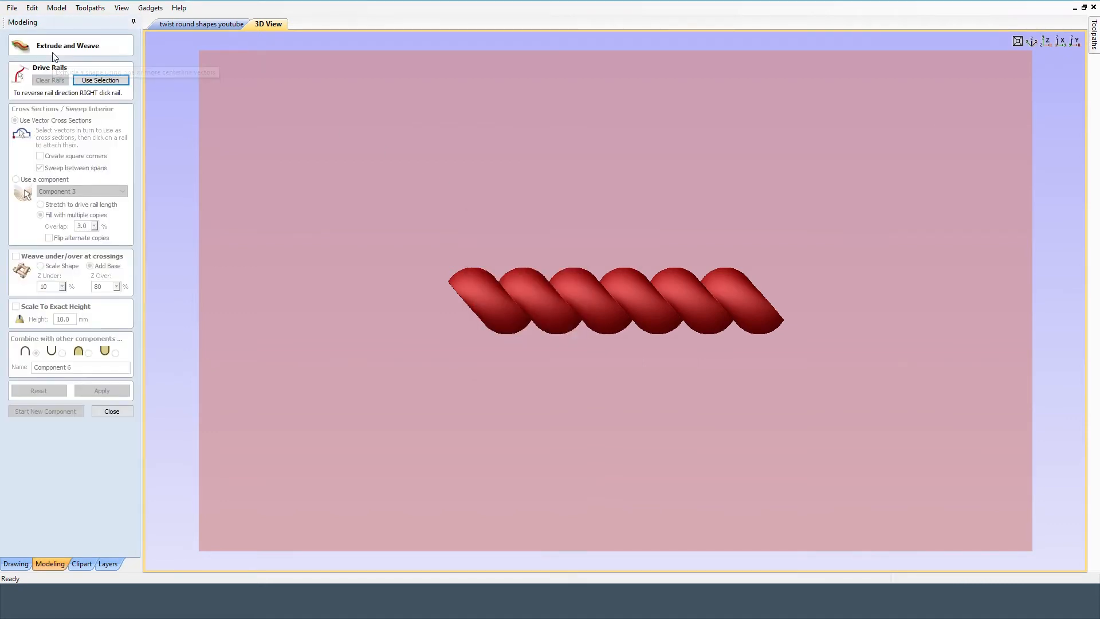
click(105, 84)
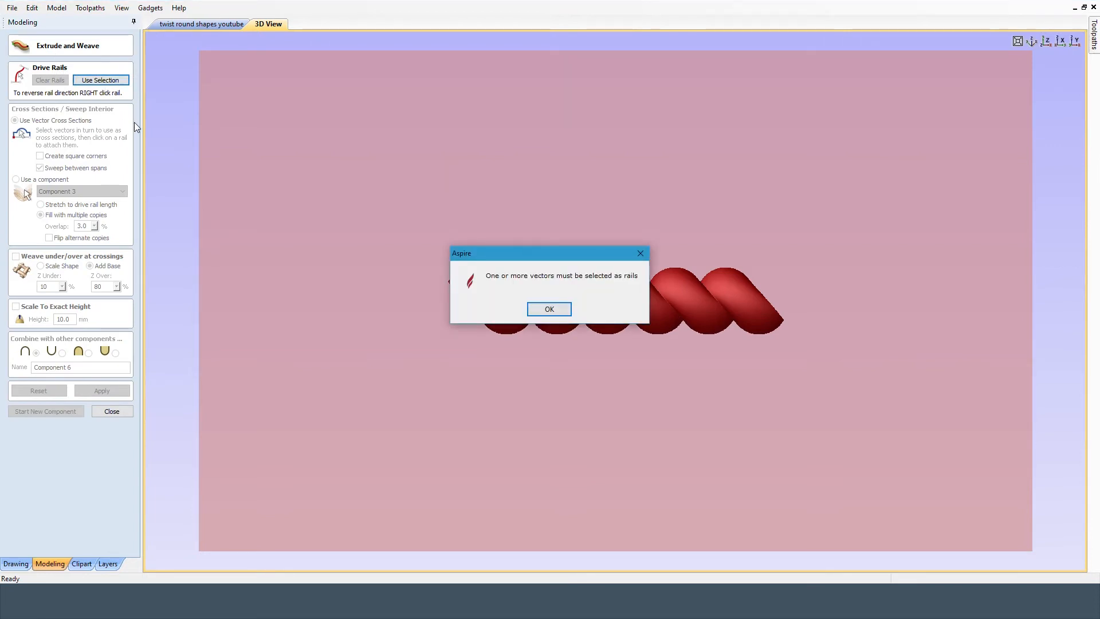
click(548, 309)
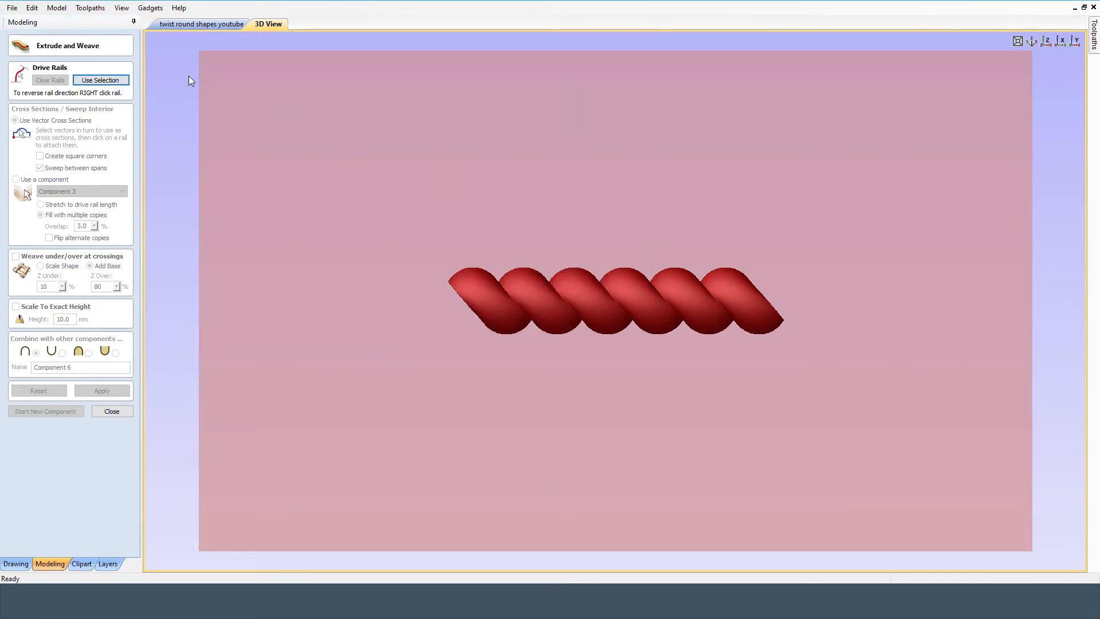
click(194, 26)
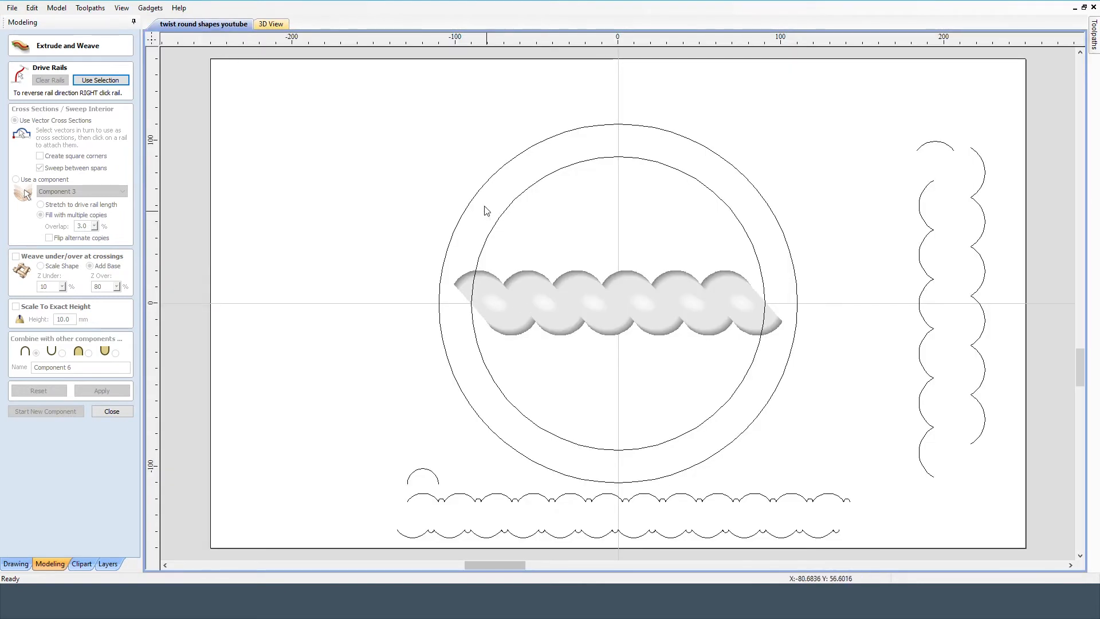
click(480, 191)
click(101, 80)
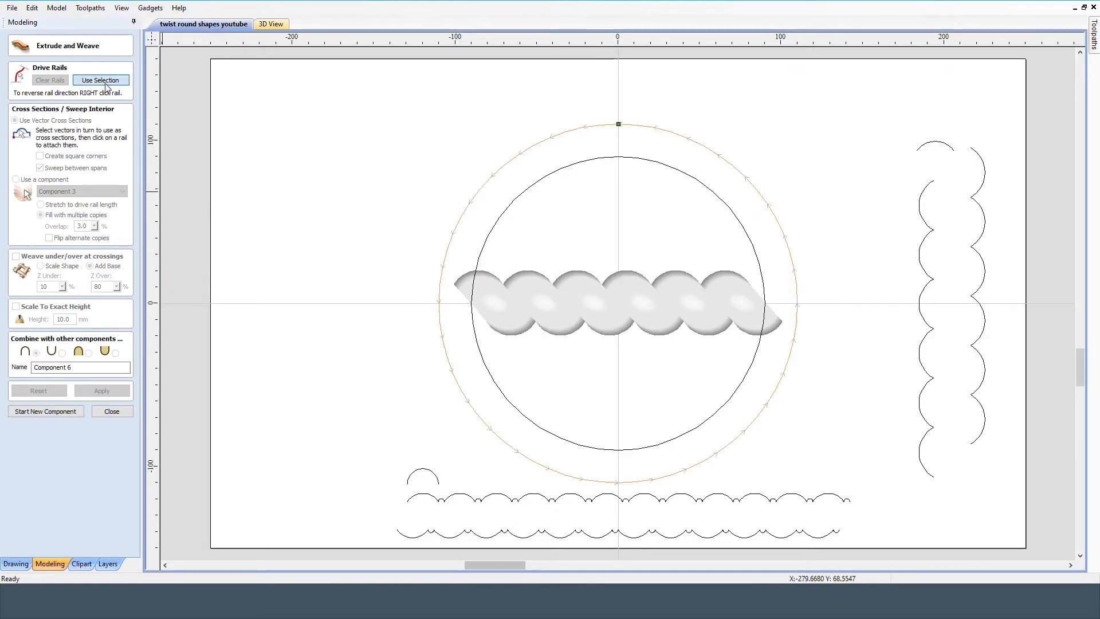
- Sweep Component 3 around the drive rail, stretched to the drive rail length
click(16, 180)
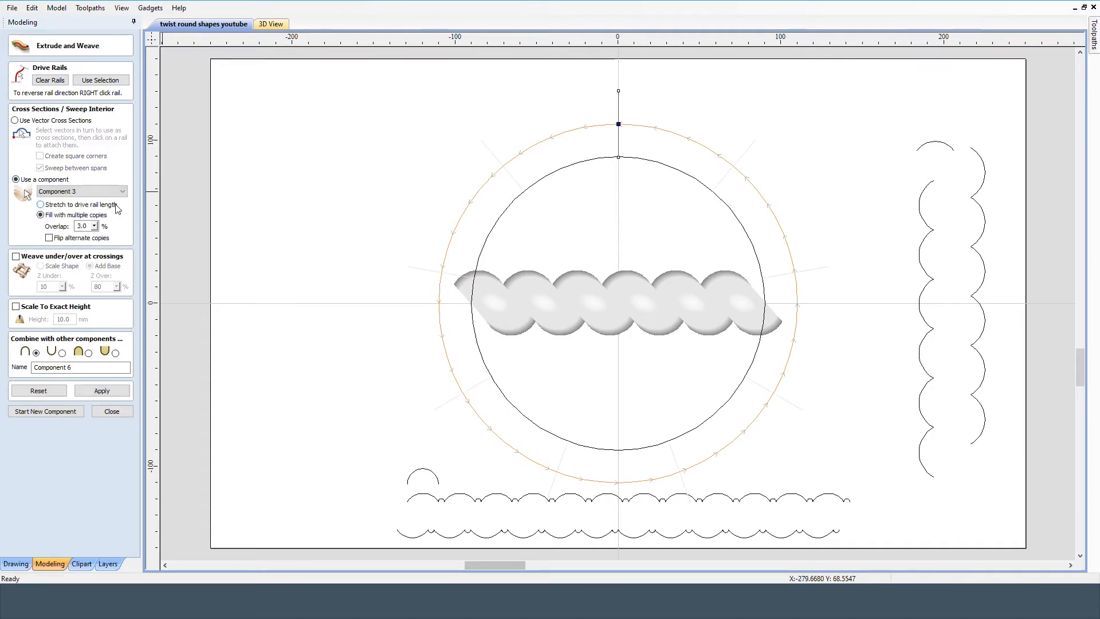
click(41, 205)
click(109, 391)
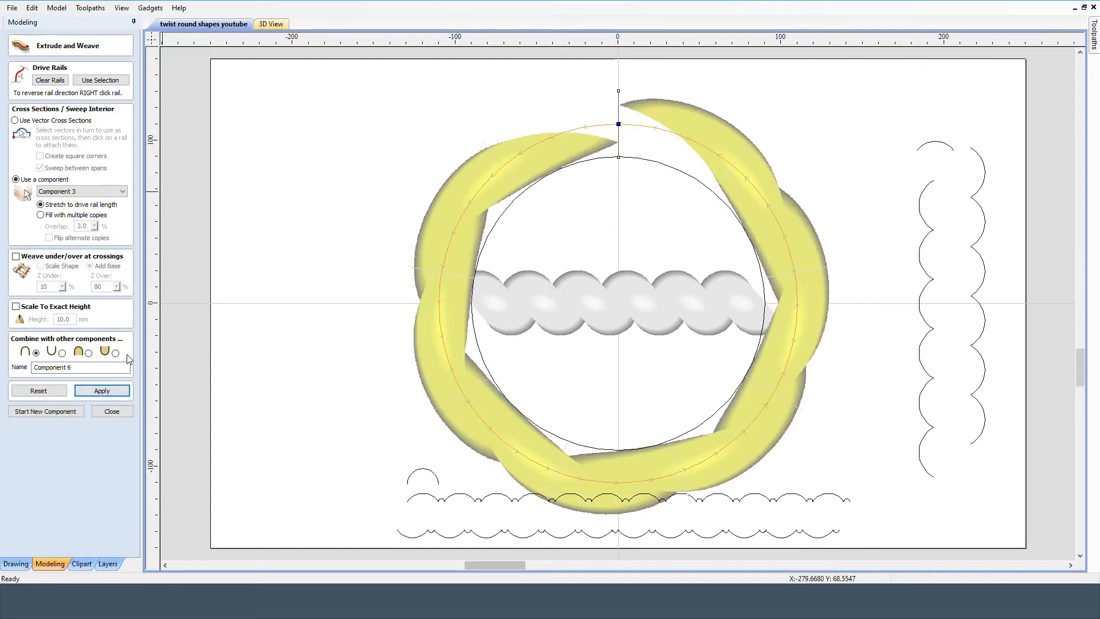
- Fill the outer drive rail with multiple copies of Component 3 at 3.0% overlap, then reset the extrusion and clear the rail
click(279, 23)
click(207, 23)
click(41, 215)
click(102, 390)
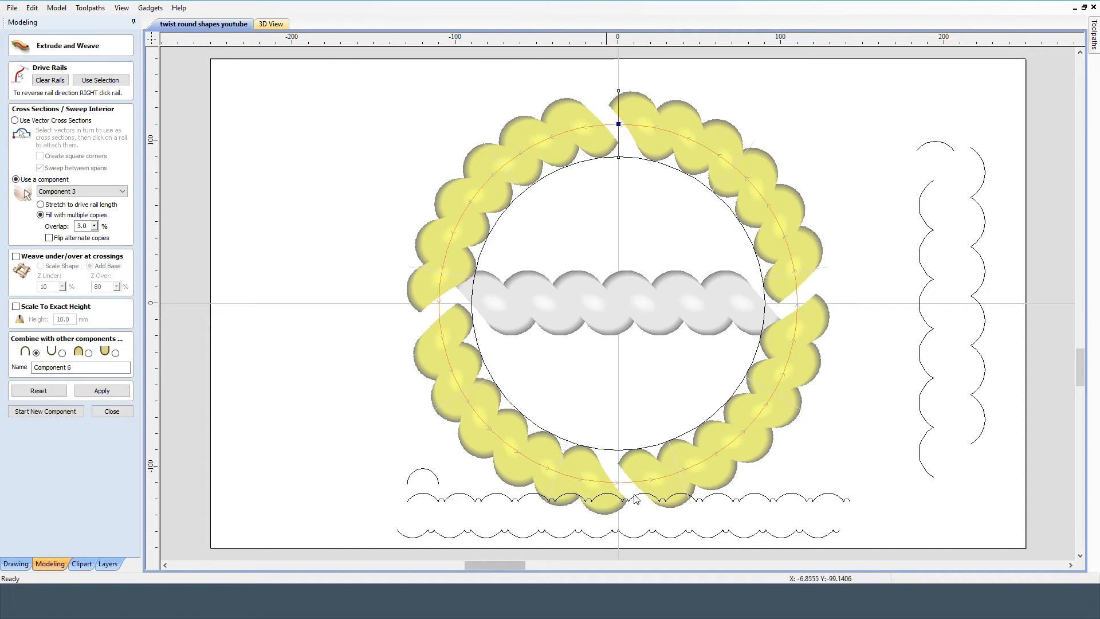
click(39, 391)
click(52, 80)
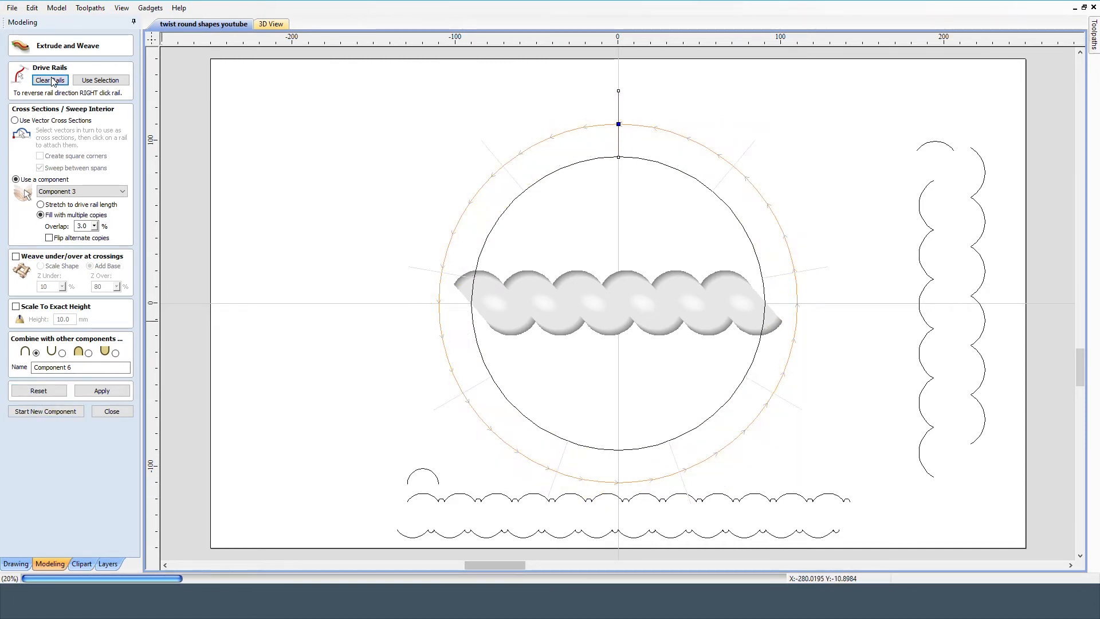
- Try dragging a node of the inner circle outward in node editing, then undo the change
click(546, 178)
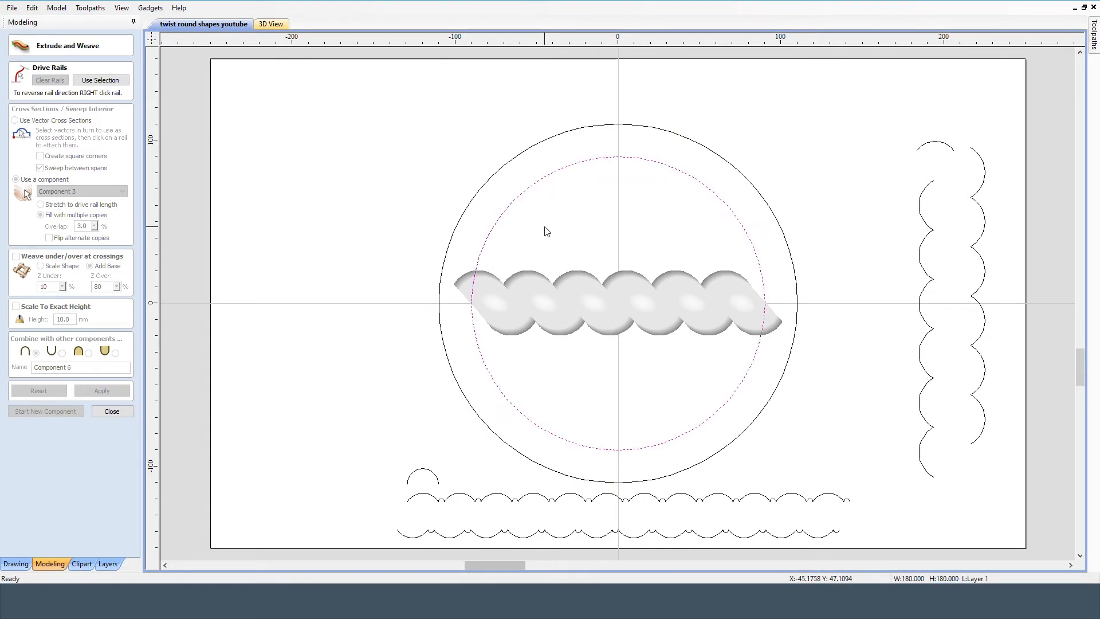
key(n)
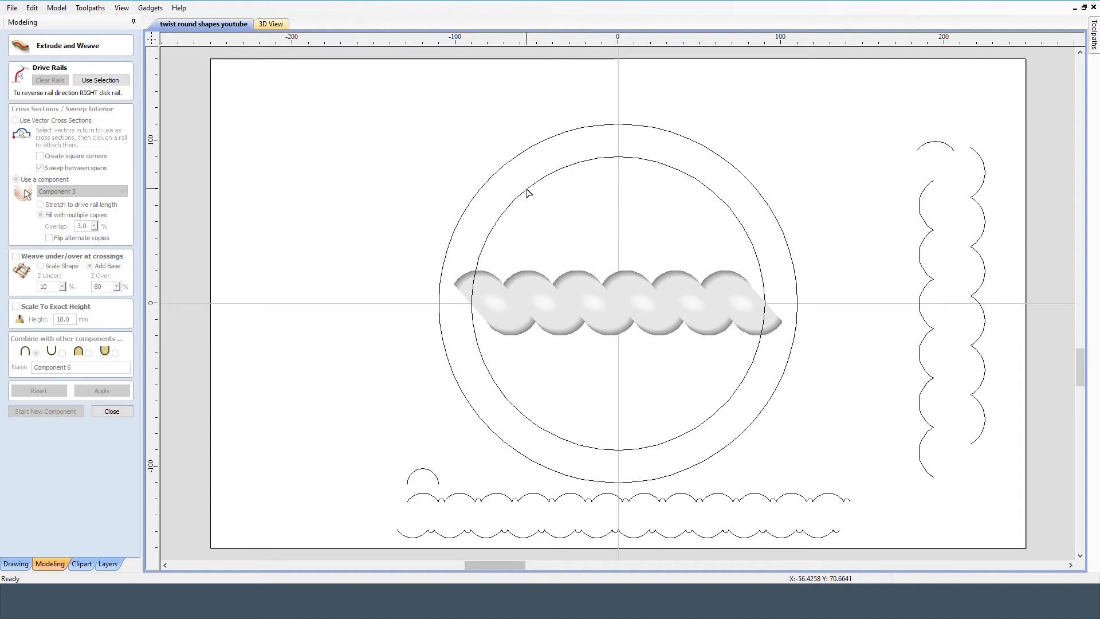
drag(514, 201, 429, 184)
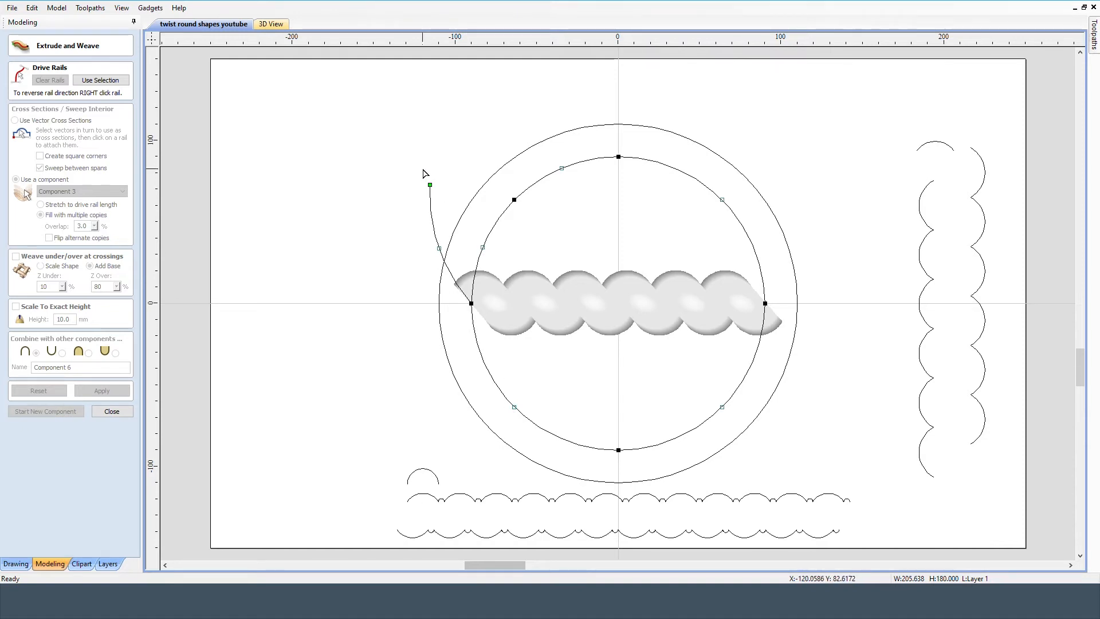
key(Escape)
key(ctrl+z)
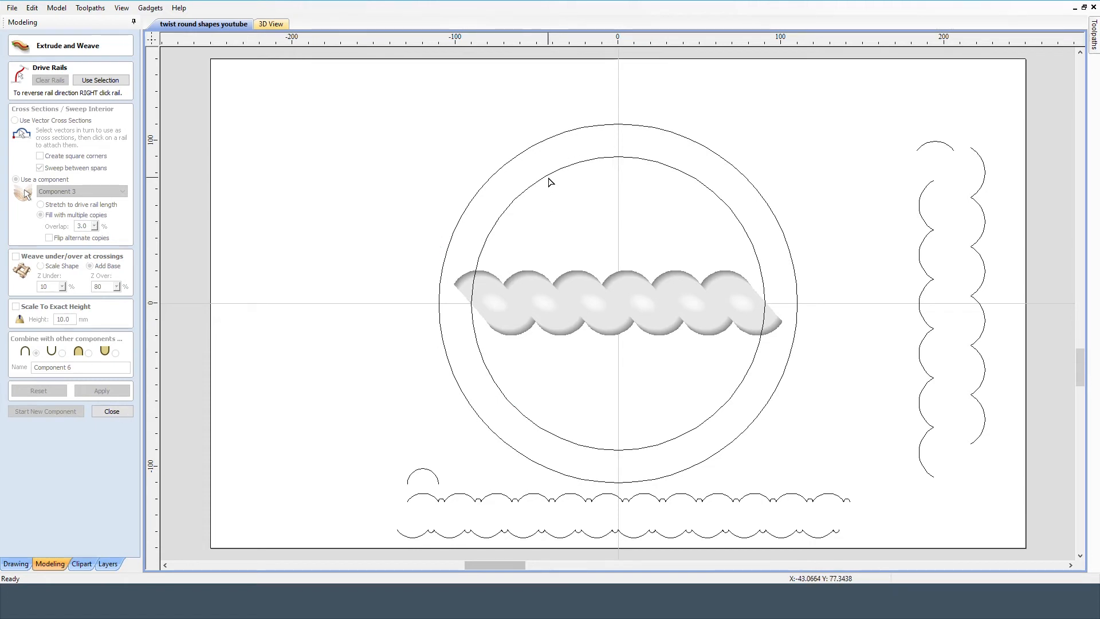
- Assign the inner circle as the drive rail and sweep Component 3 around it, stretched to the rail length
click(16, 564)
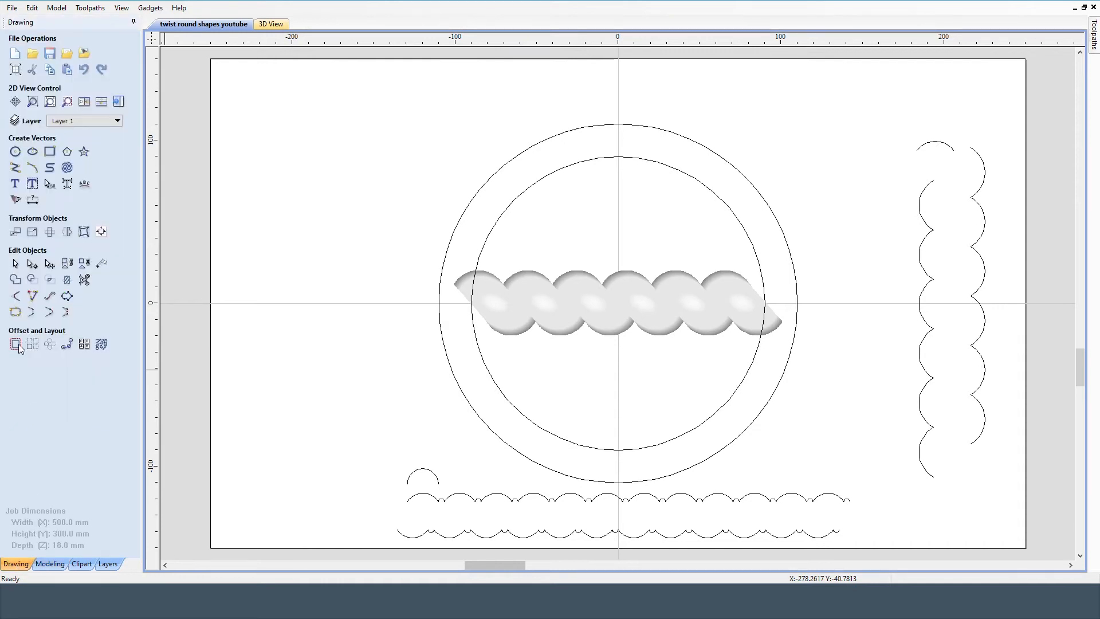
click(552, 175)
click(50, 564)
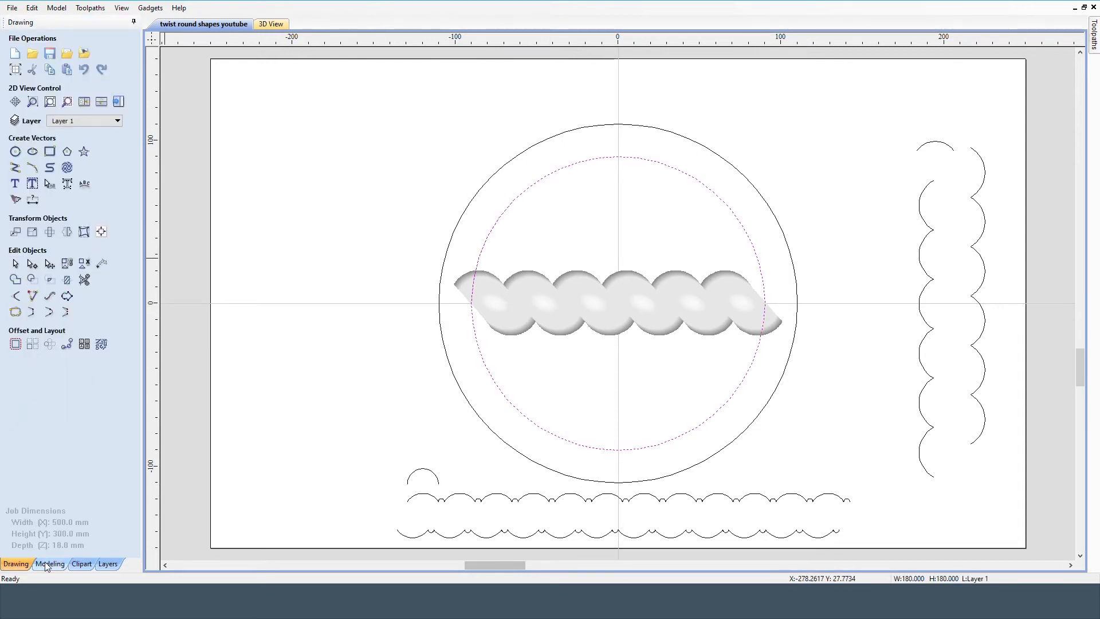
click(85, 83)
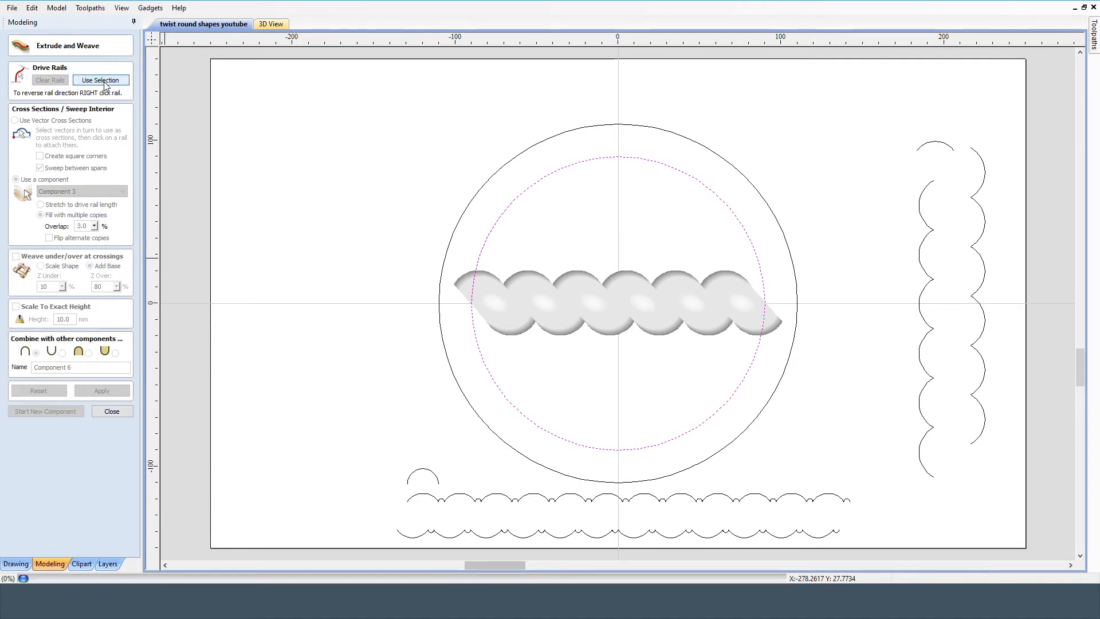
click(41, 204)
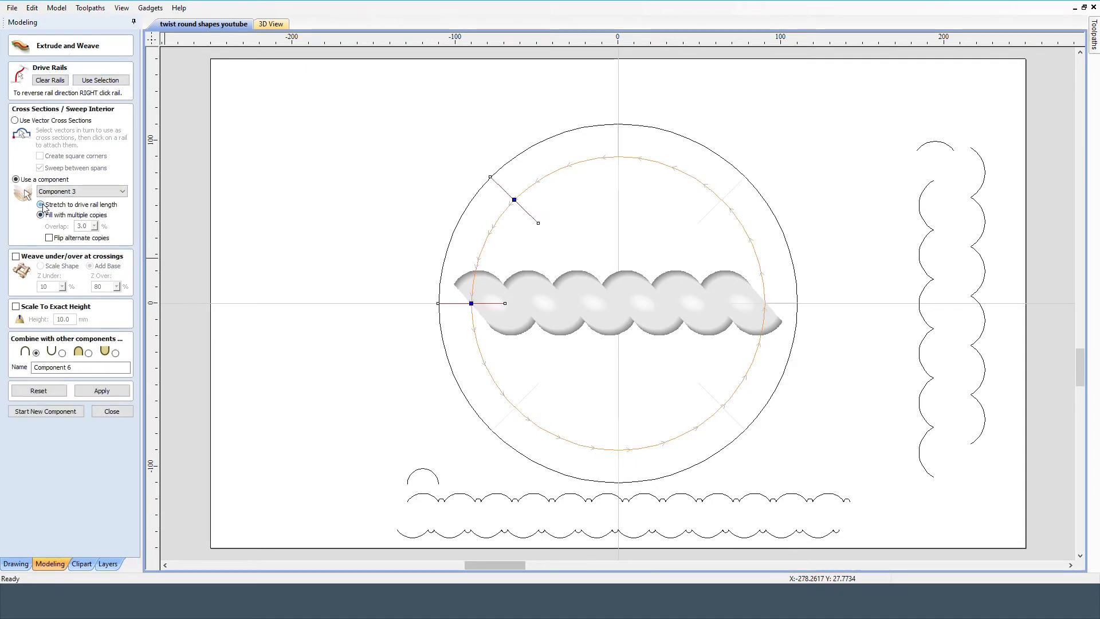
click(102, 391)
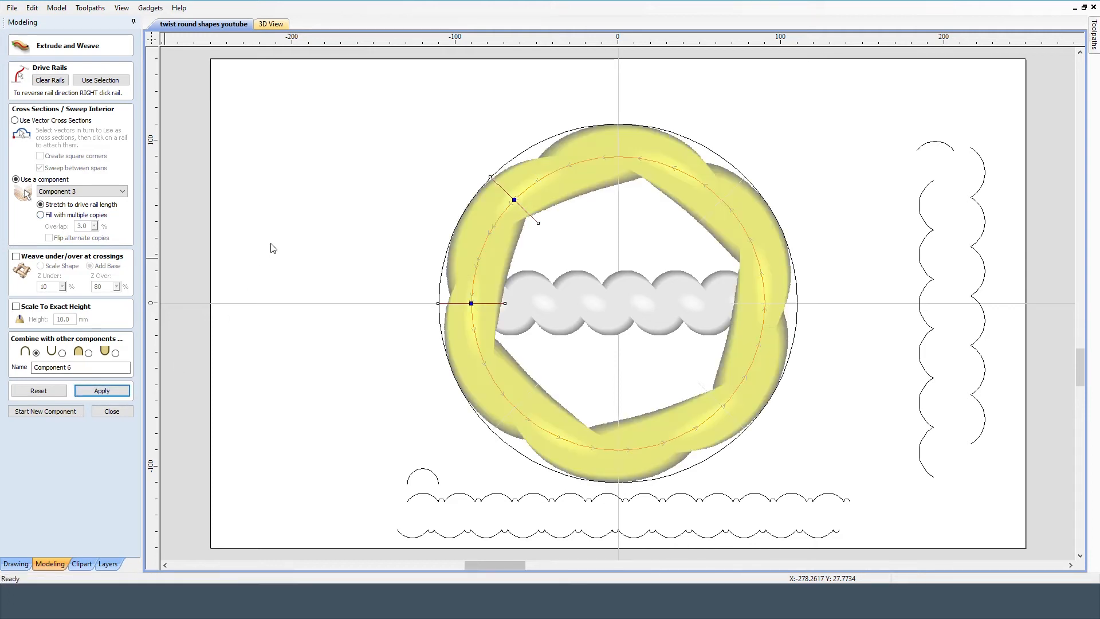
- Scale the swept ring to an exact height of 10.0 mm with Merge as combine mode, then reset it and close Extrude and Weave
click(270, 24)
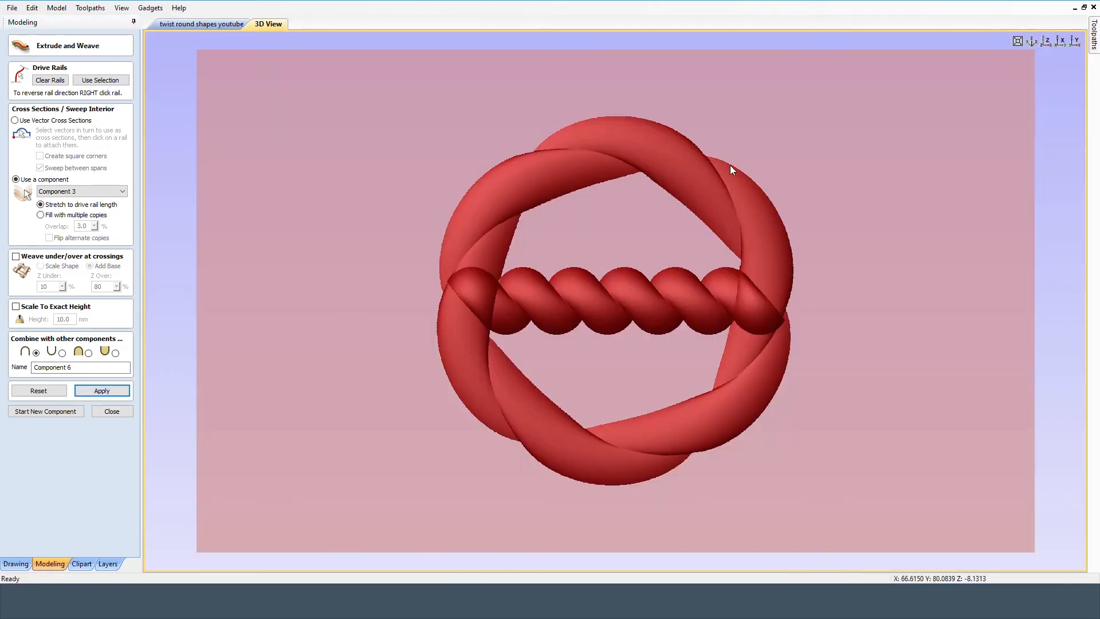
click(16, 307)
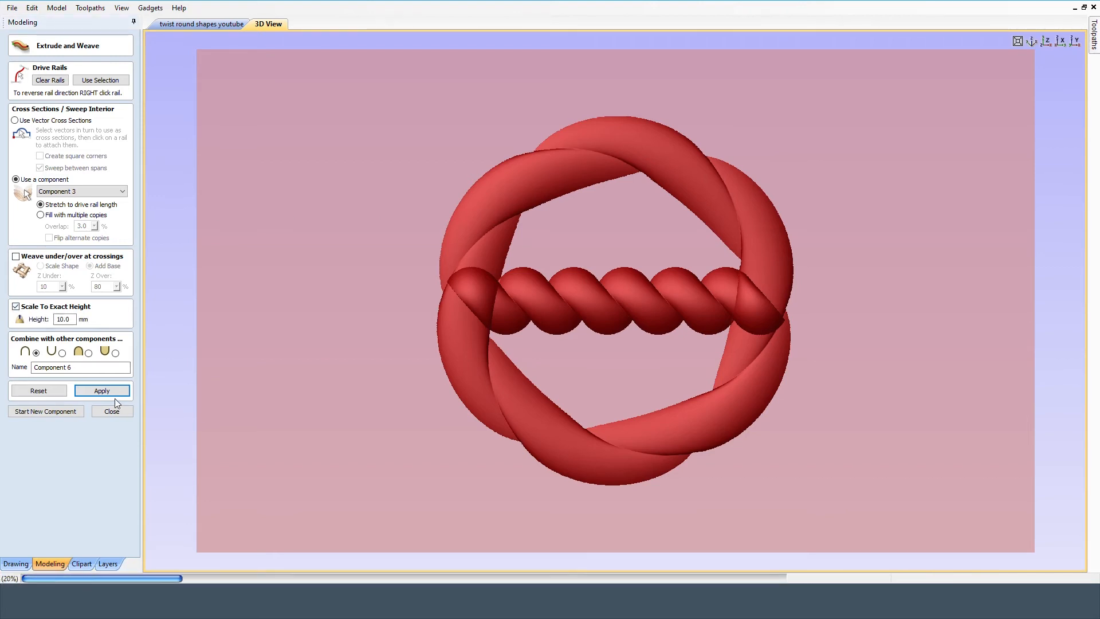
click(88, 353)
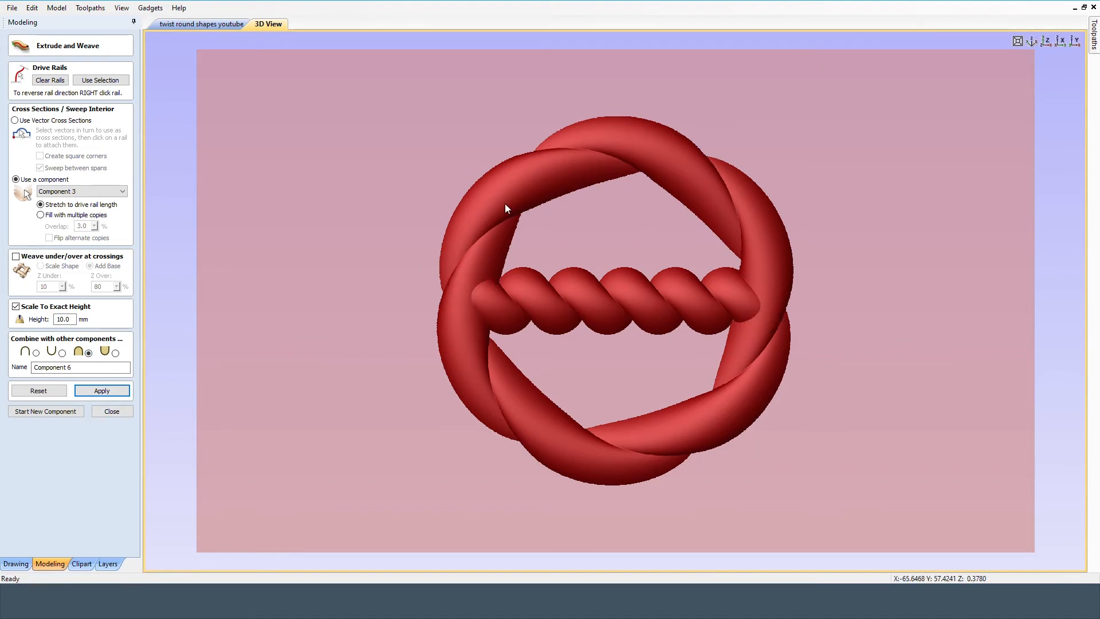
click(39, 390)
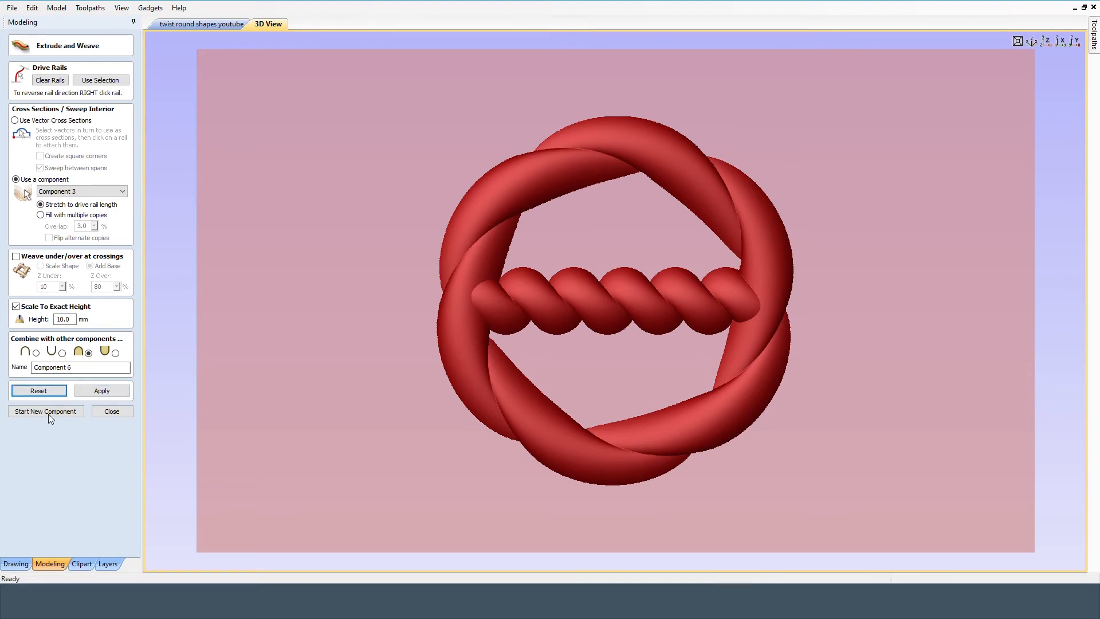
click(114, 410)
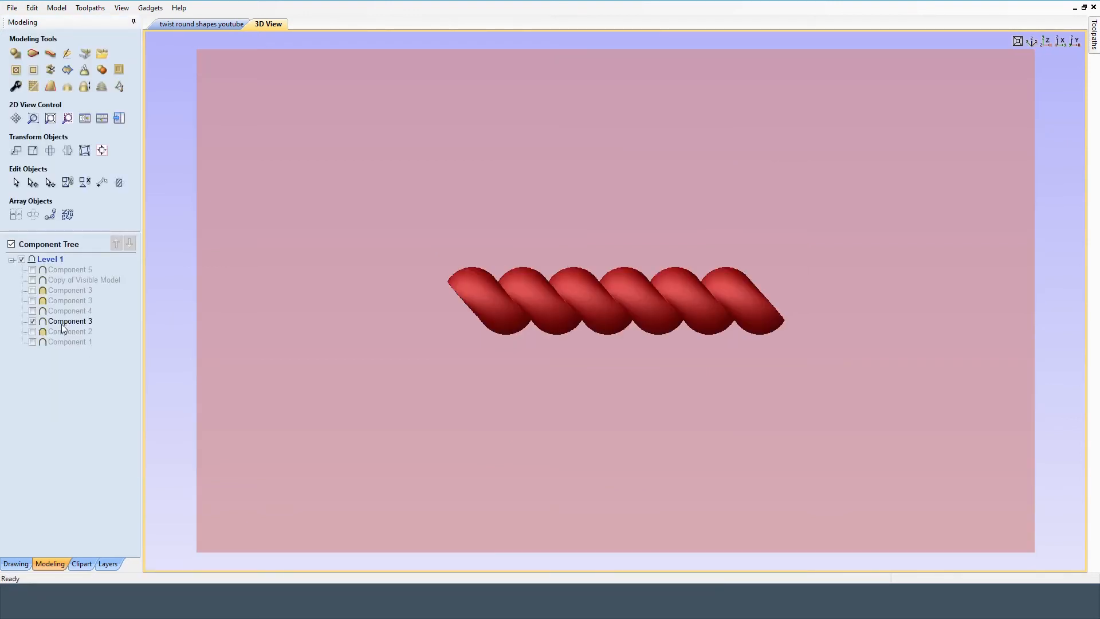
- Hide the straight Component 3, then show Component 4 in the 3D view and hide it again
click(33, 321)
click(33, 311)
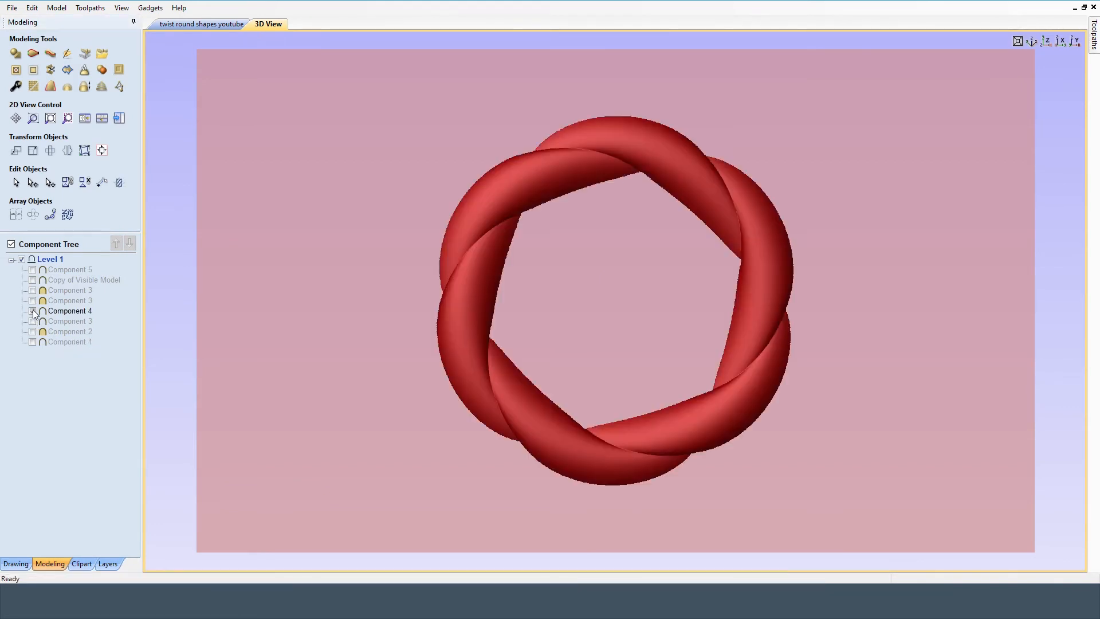
click(33, 311)
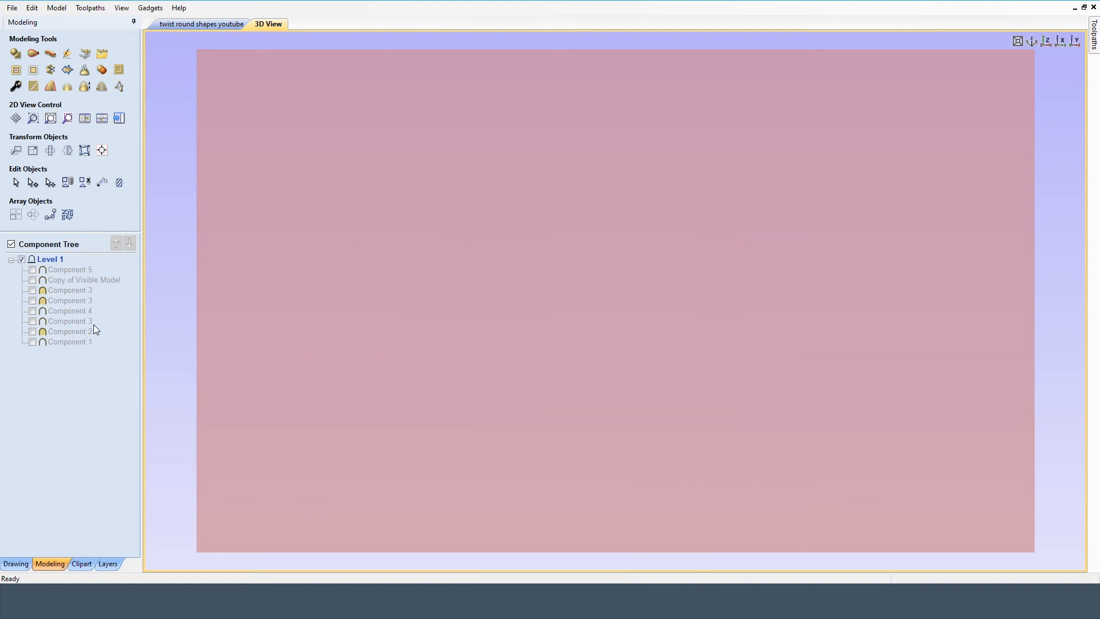
- Preview the two merge-mode Component 3 entries together, then hide both and show Copy of Visible Model
click(33, 300)
click(33, 291)
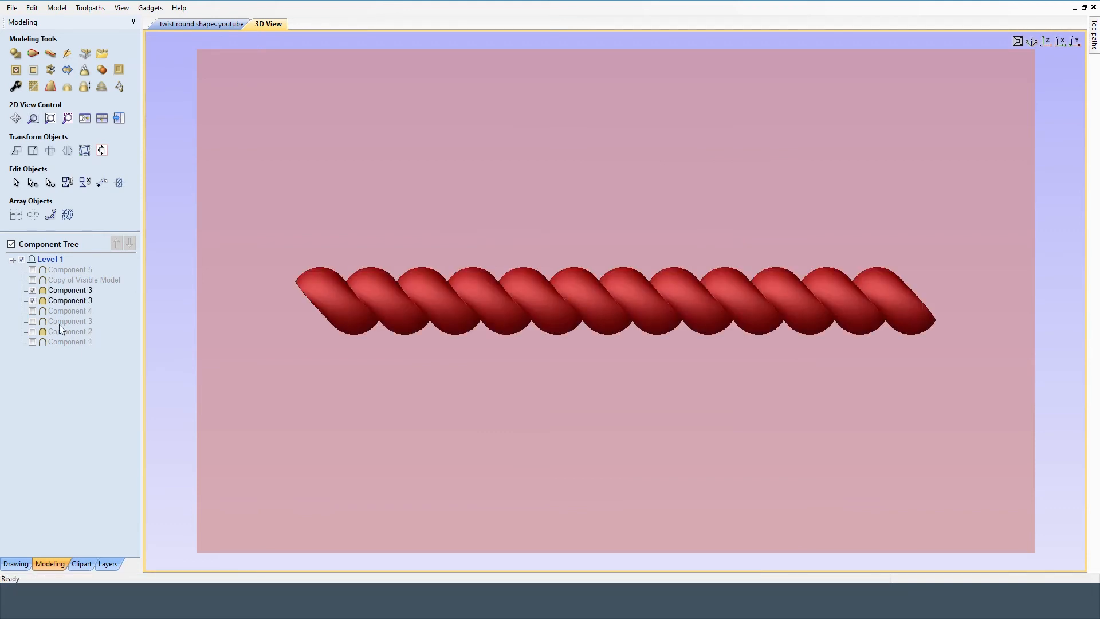
click(33, 301)
click(33, 291)
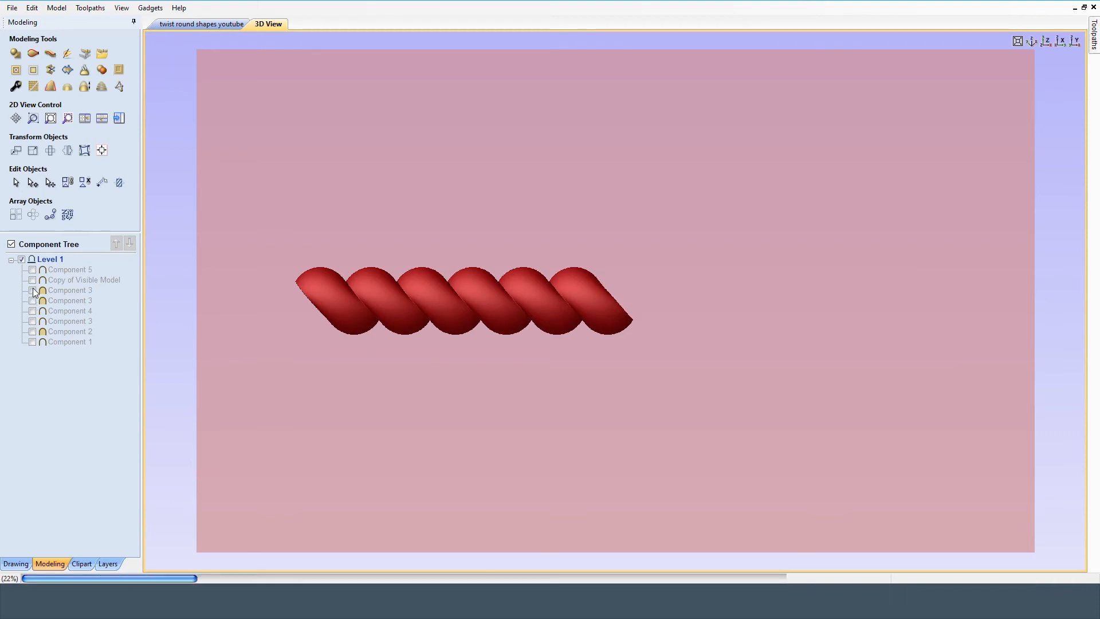
click(32, 279)
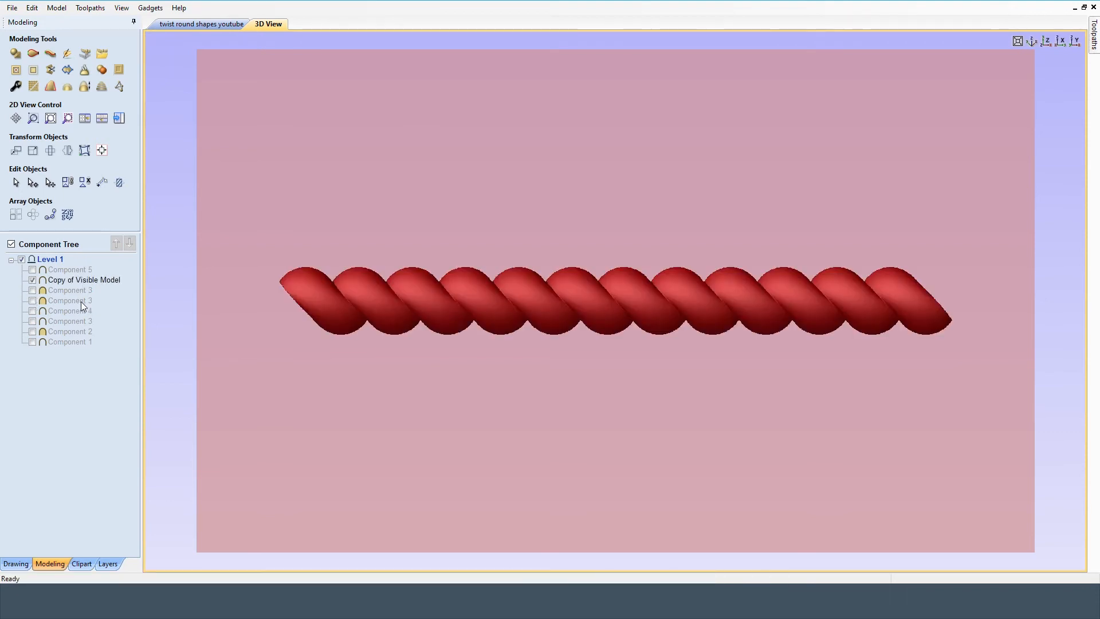
- Sweep Copy of Visible Model around the outer circle with Extrude and Weave, stretched to the drive rail length
click(197, 23)
click(475, 201)
click(57, 54)
click(115, 84)
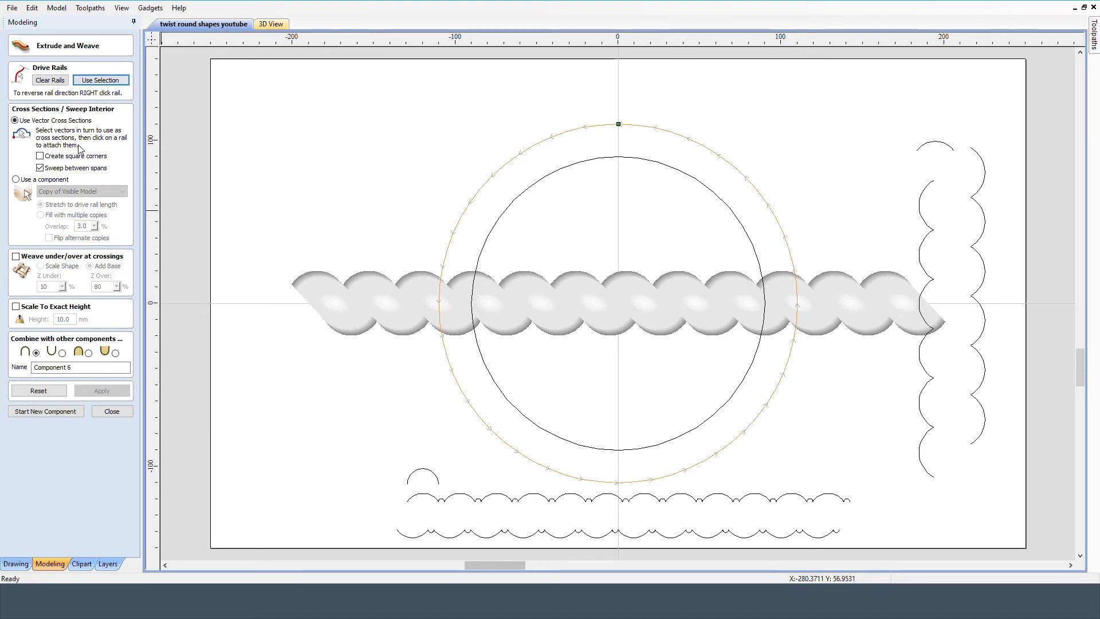
click(16, 180)
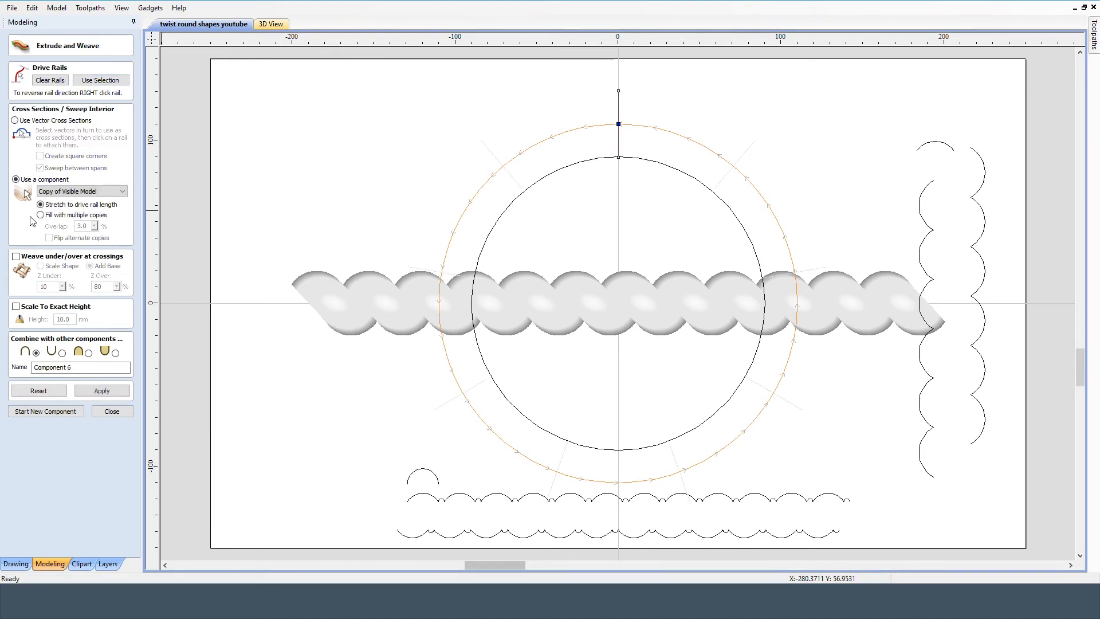
click(108, 393)
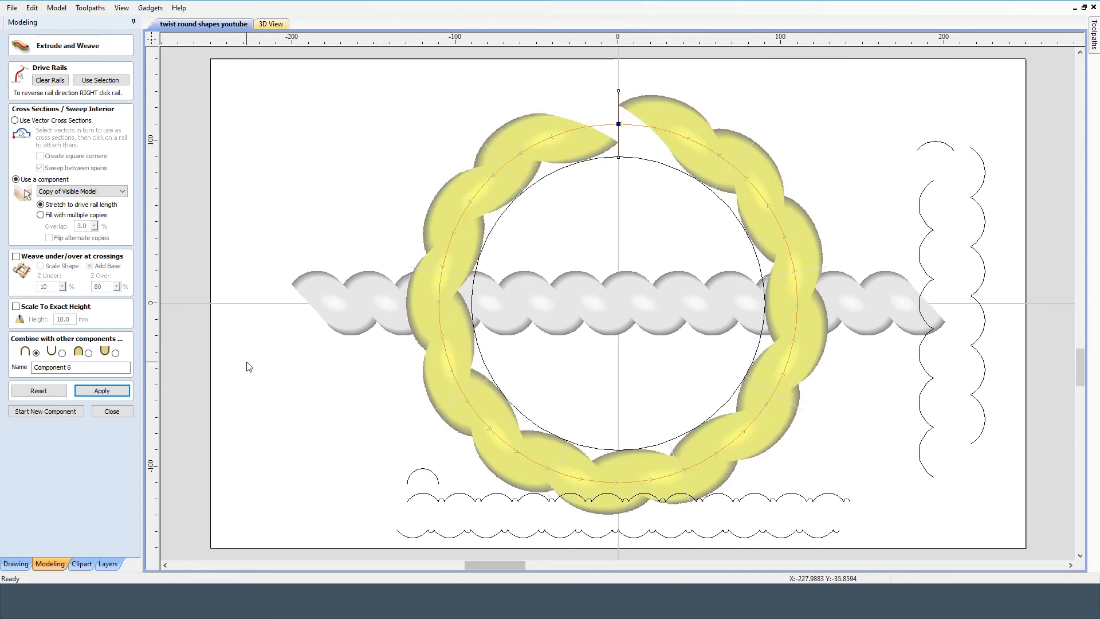
- Fill the outer drive rail with multiple copies of Copy of Visible Model at 3.0% overlap and inspect the ring in 3D
click(40, 216)
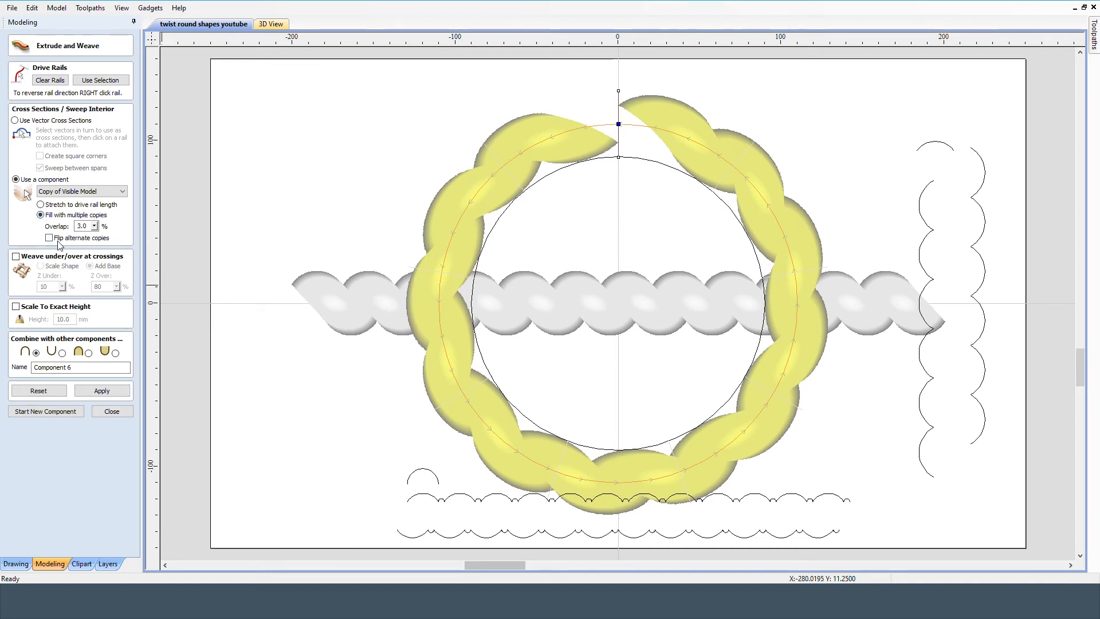
click(104, 393)
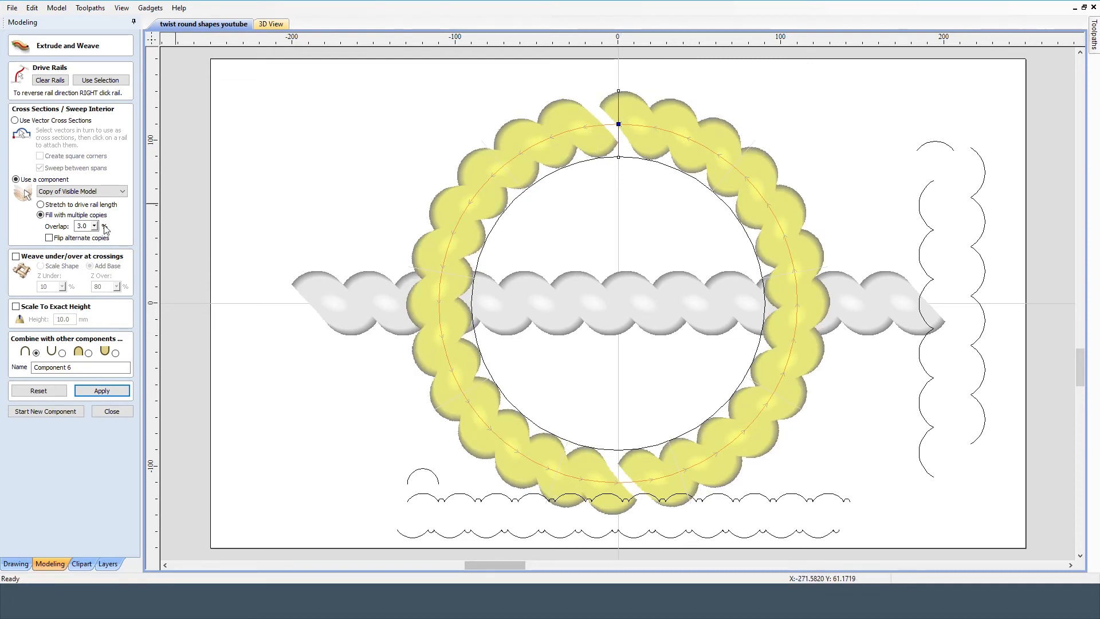
drag(88, 226, 73, 226)
click(271, 24)
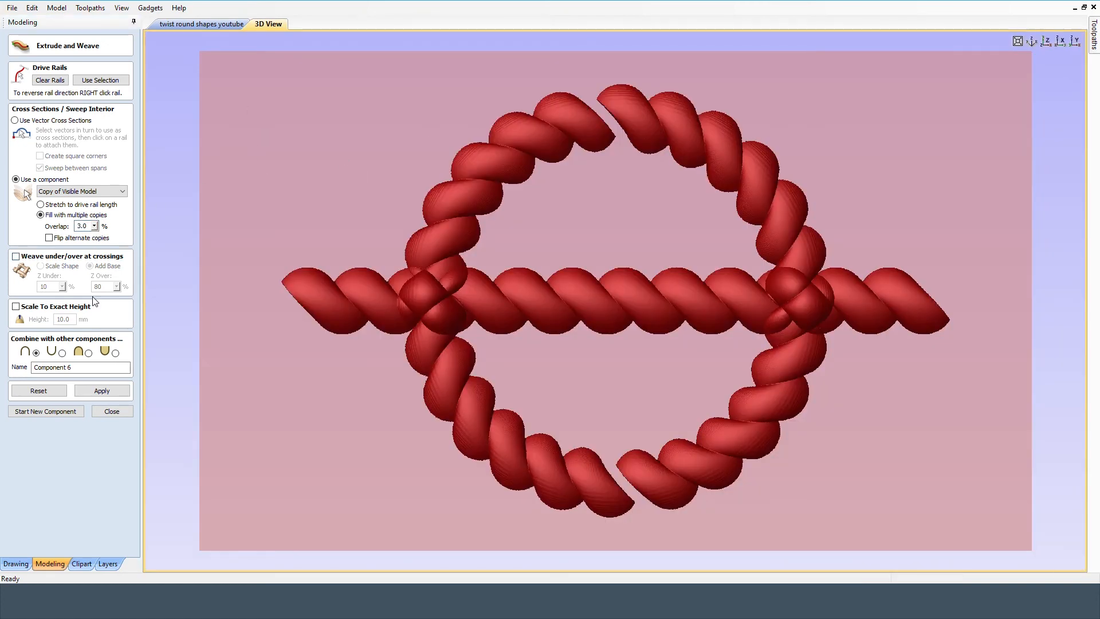
- Switch the ring's combine mode to Merge and regenerate the copies with an overlap of 6%
click(87, 353)
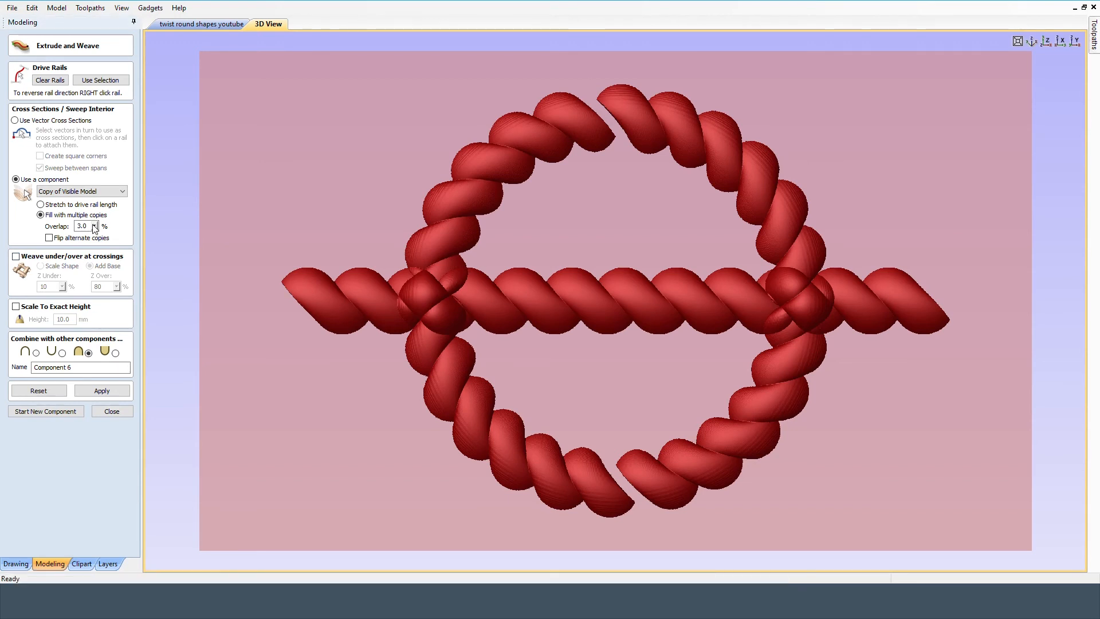
drag(90, 226, 74, 226)
text(6)
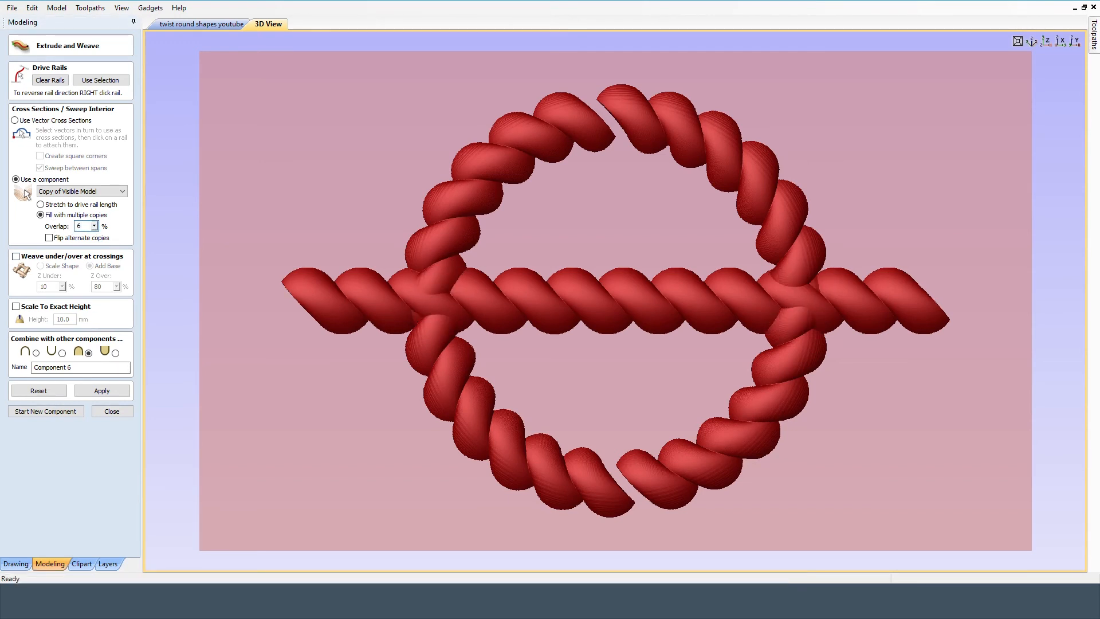
click(107, 391)
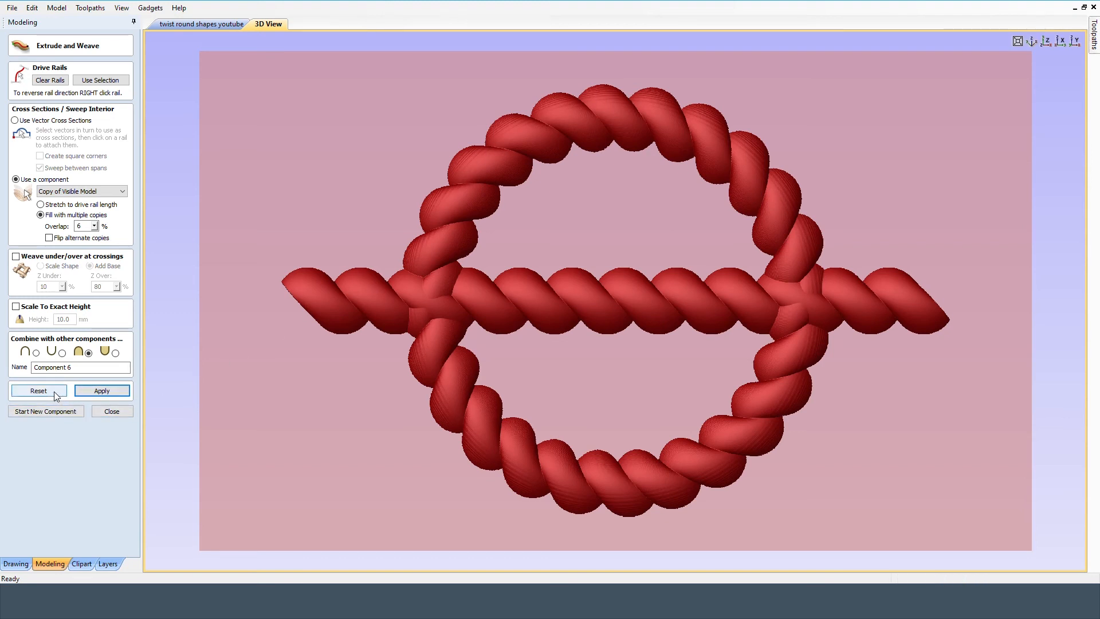
- Discard the extruded ring, clear the drive rail and close Extrude and Weave
click(51, 80)
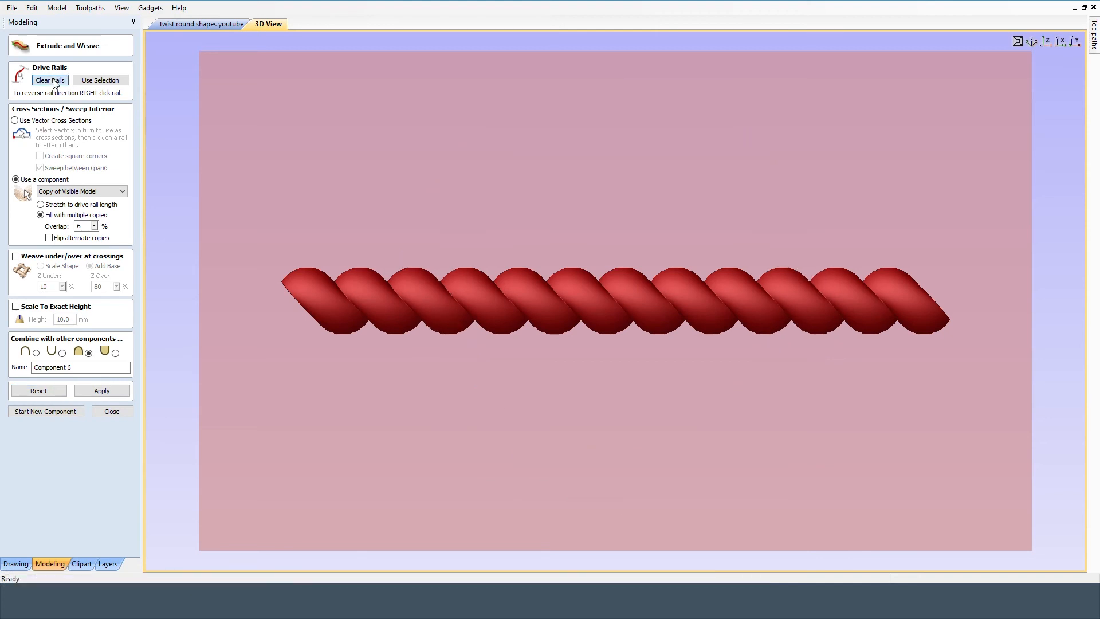
click(187, 23)
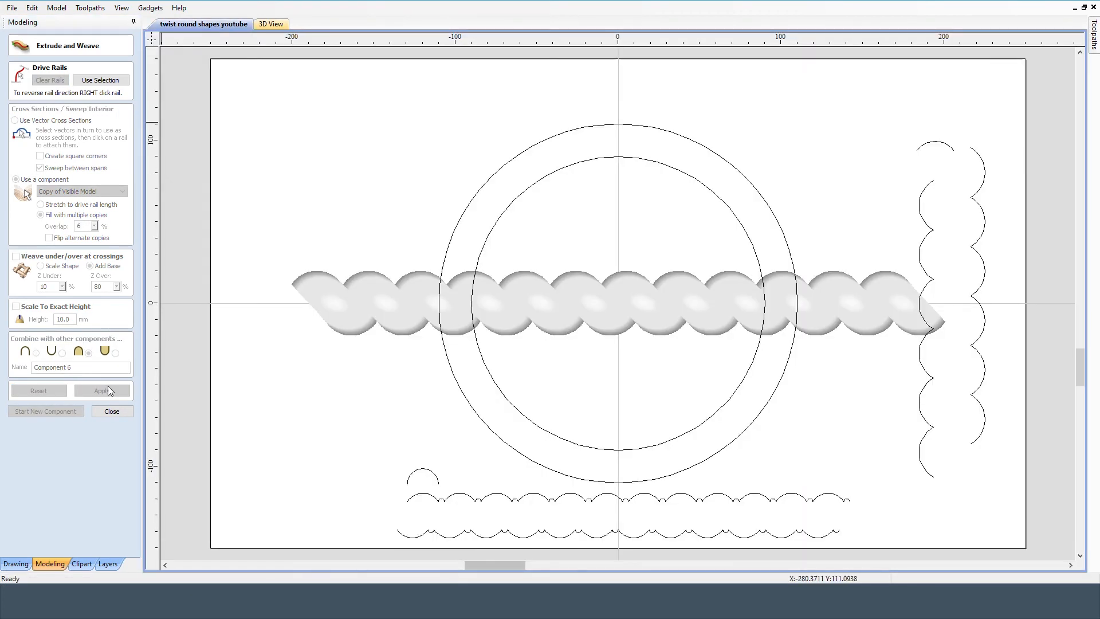
click(114, 411)
- Show Component 5 alone in the 3D view, then show Copy of Visible Model together with it
click(32, 269)
click(32, 279)
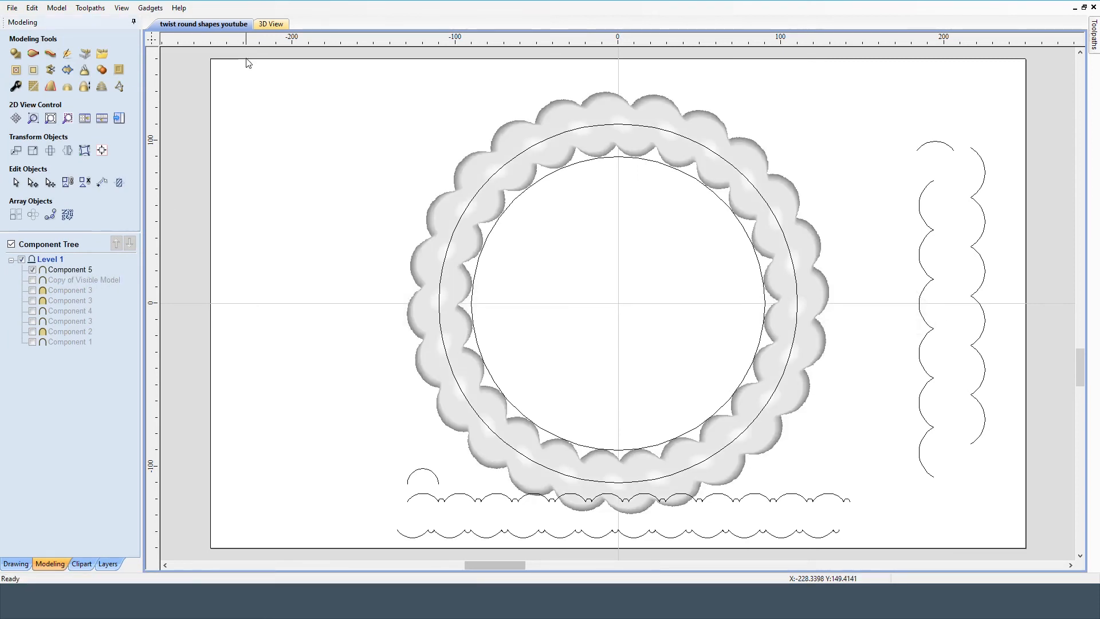
click(271, 23)
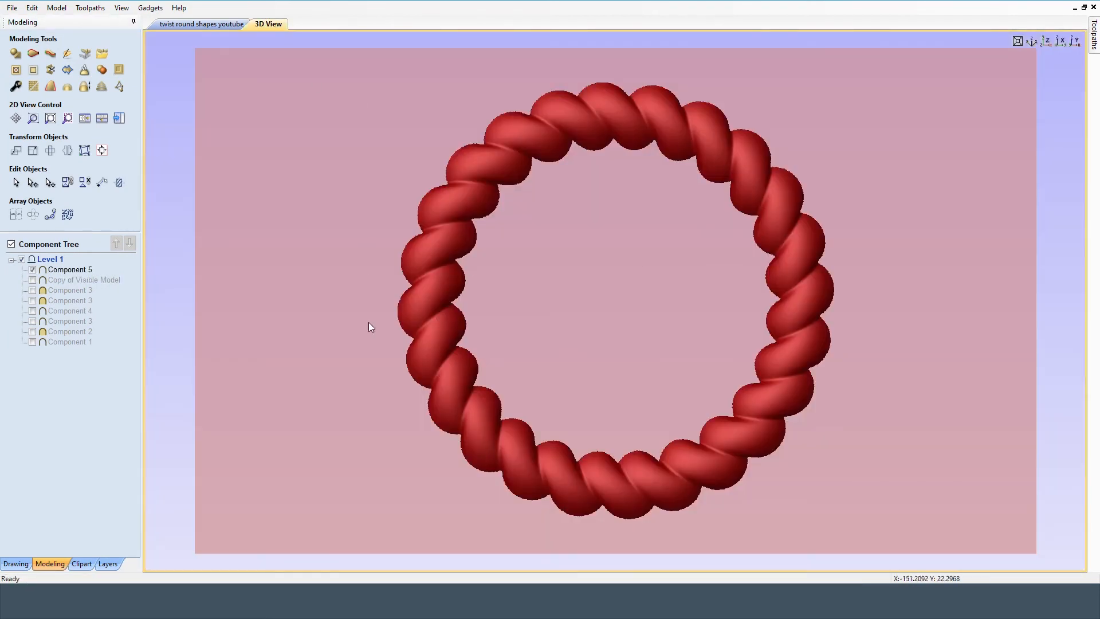
click(32, 280)
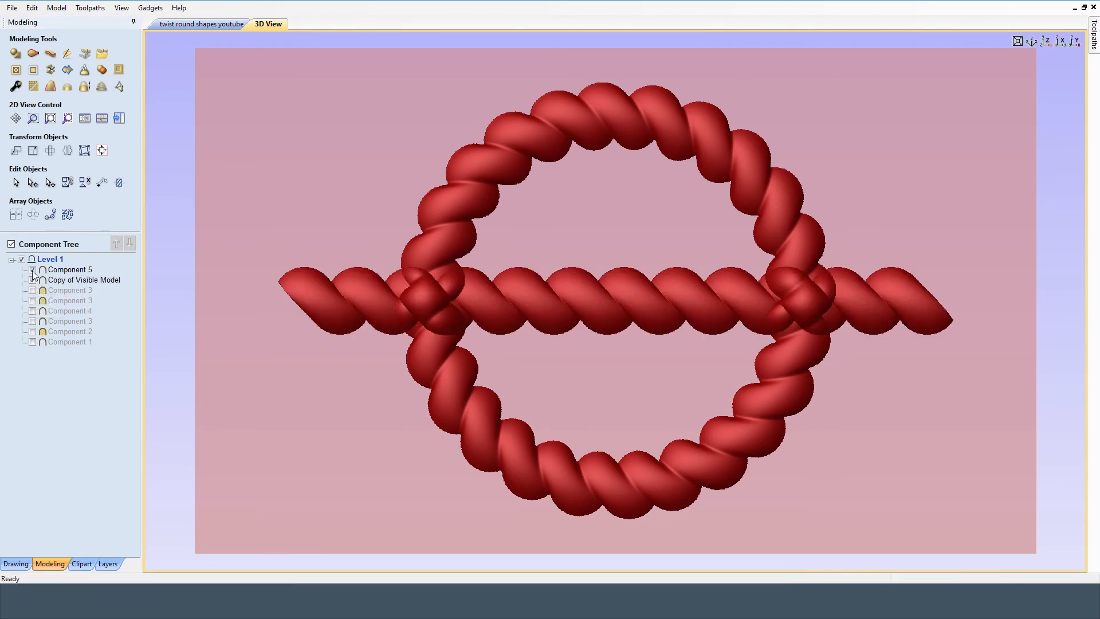
- Hide Component 5 and Copy of Visible Model, then view Component 4 alone and hide it again
click(32, 270)
click(32, 280)
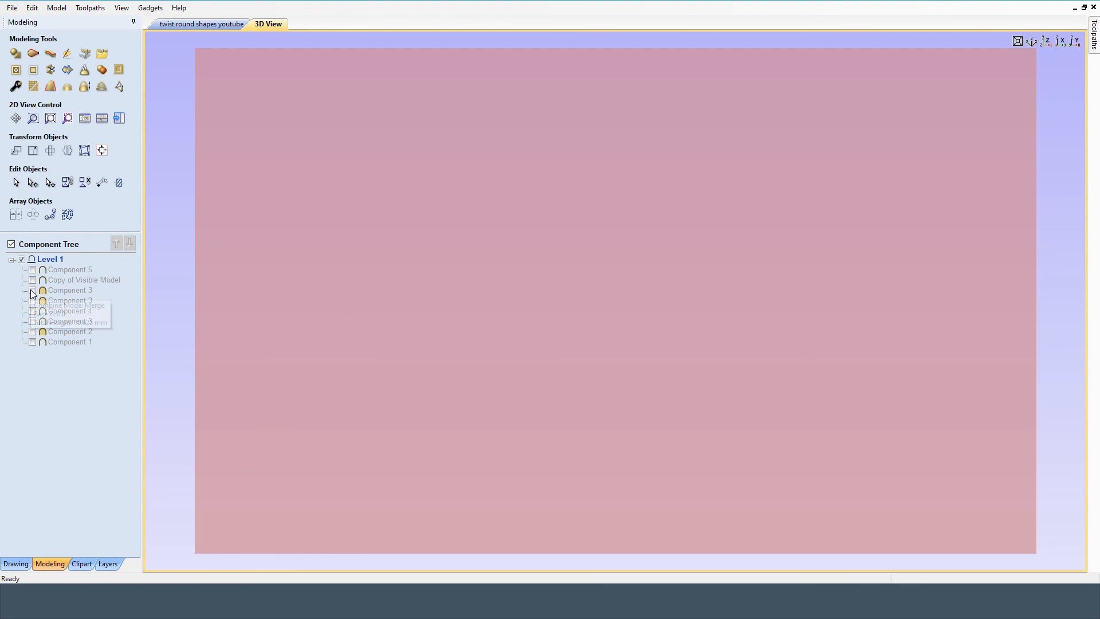
click(33, 311)
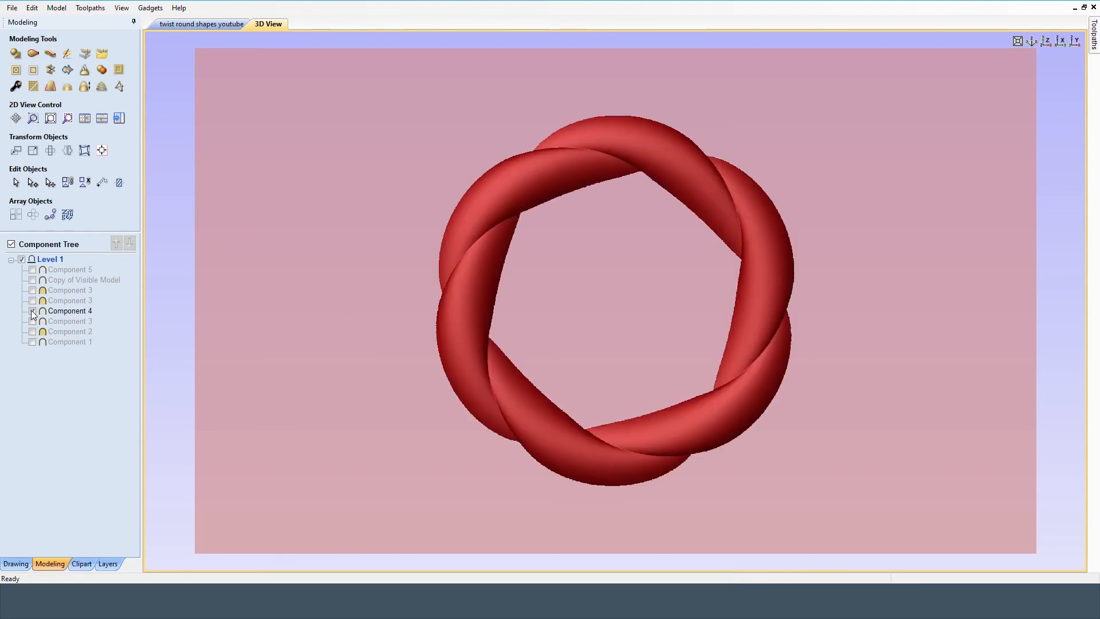
click(32, 312)
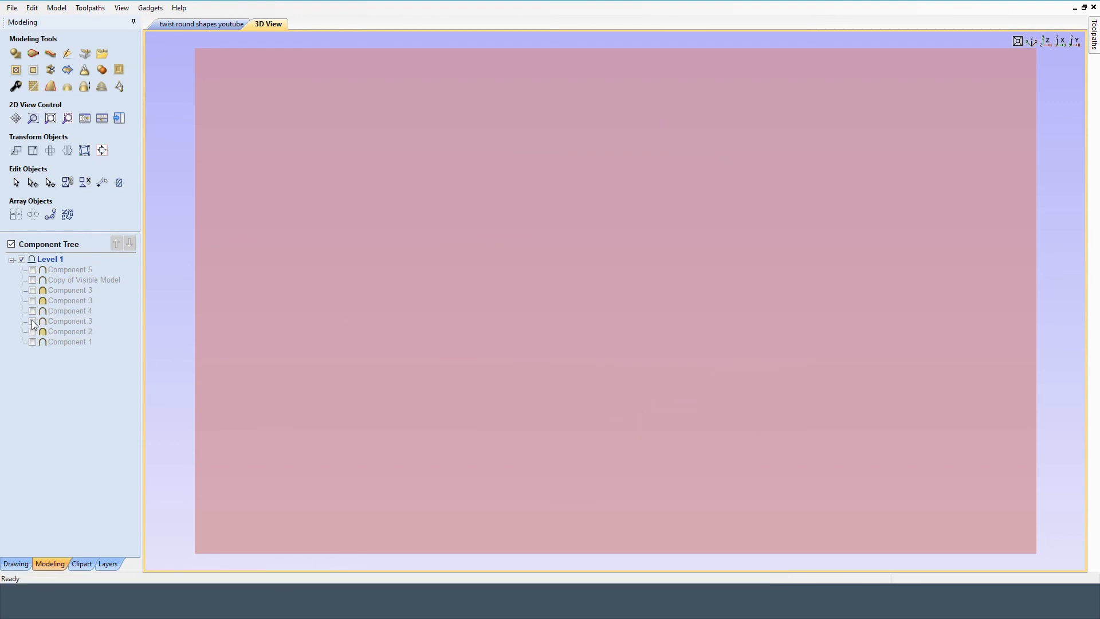
- View the Component 3 listed below Component 4, then Component 1, in the 3D view and hide both again
click(33, 321)
click(33, 321)
click(33, 342)
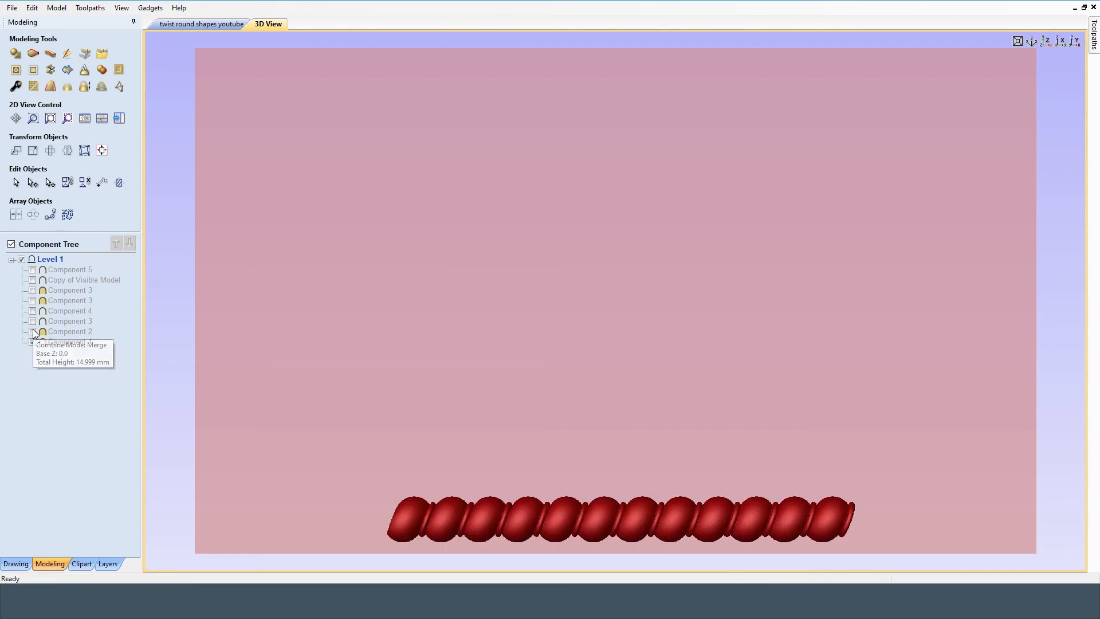
click(32, 331)
click(33, 342)
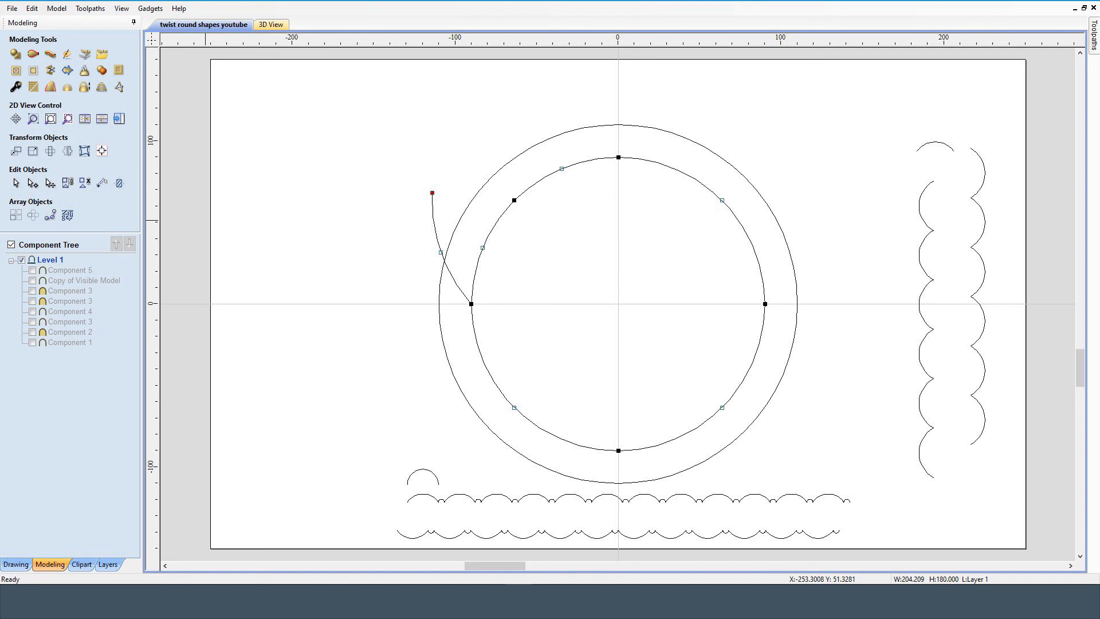
key(ctrl+z)
key(ctrl+y)
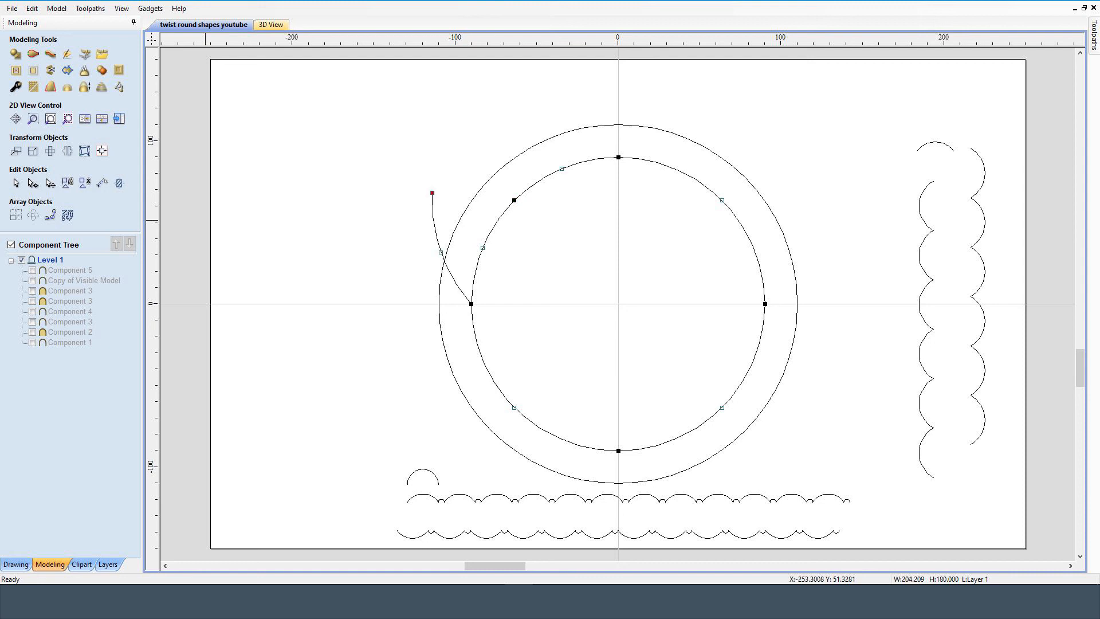